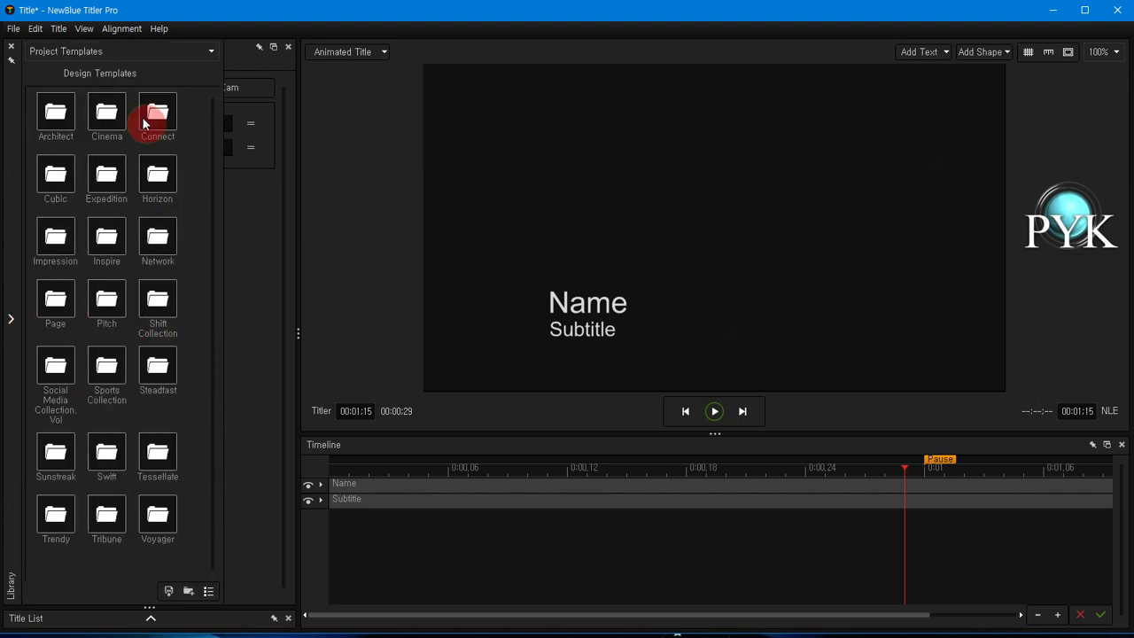
- Apply the Destiny Horizon design from the Cinema project templates to the title
click(169, 56)
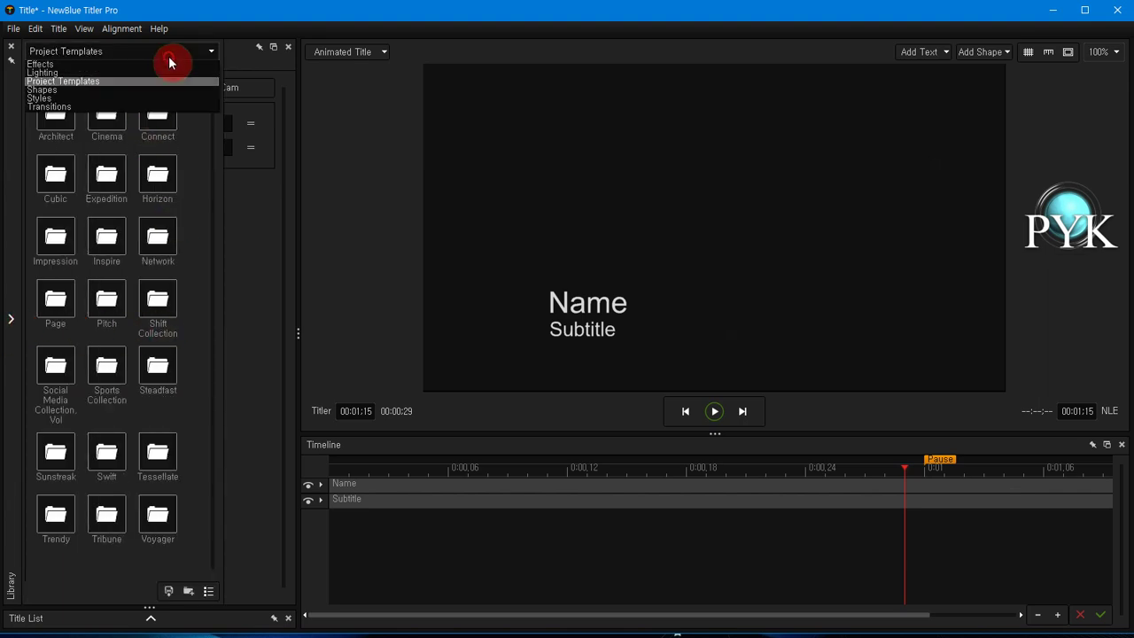
click(108, 84)
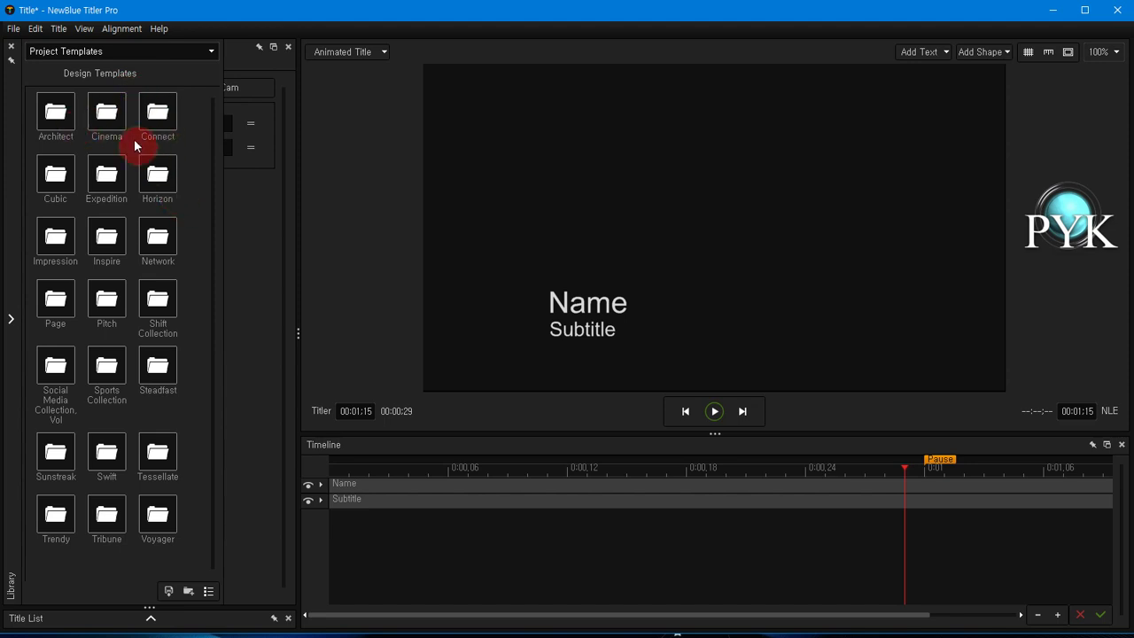
double_click(106, 115)
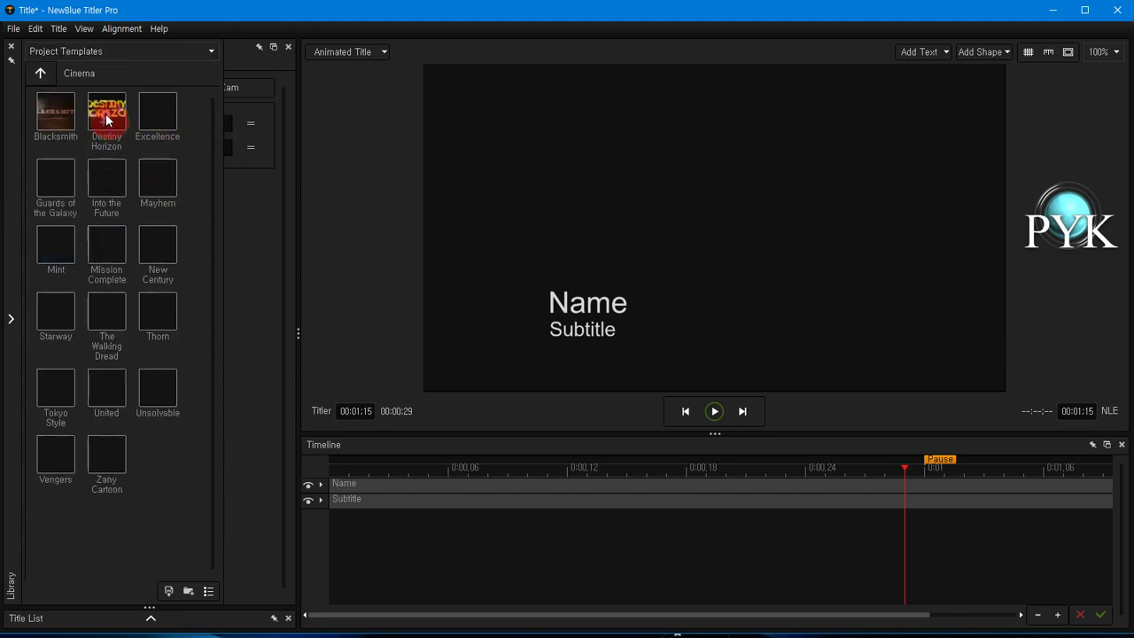
double_click(101, 118)
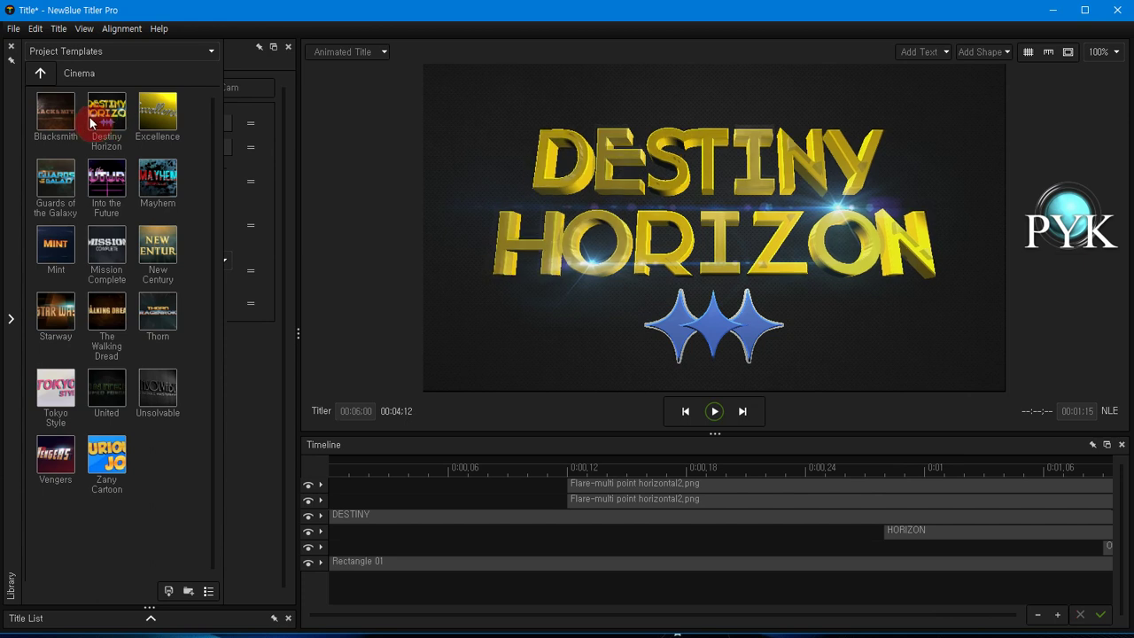
double_click(64, 122)
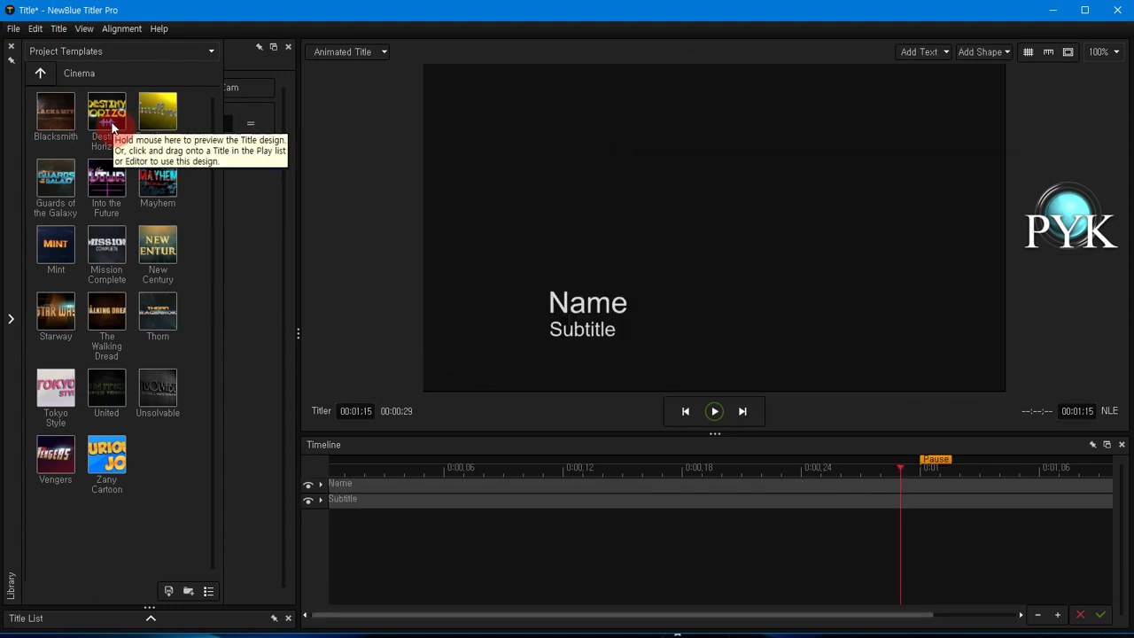
click(112, 128)
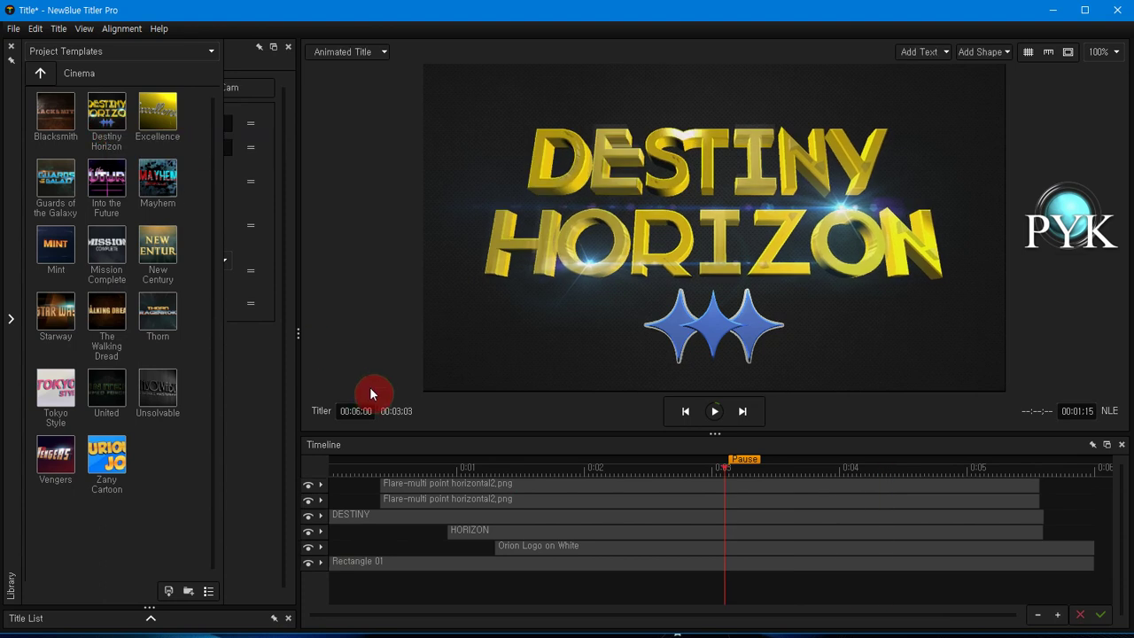
- Move the Pause marker to the start of the timeline and play the title animation from the beginning
click(647, 557)
drag(742, 459, 331, 461)
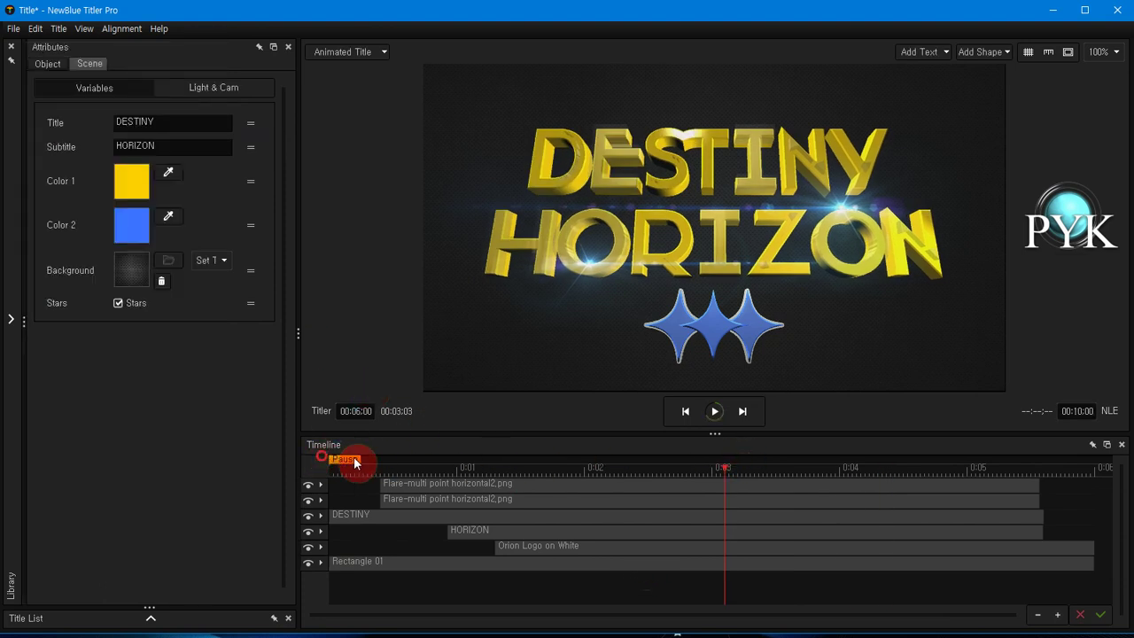
click(367, 476)
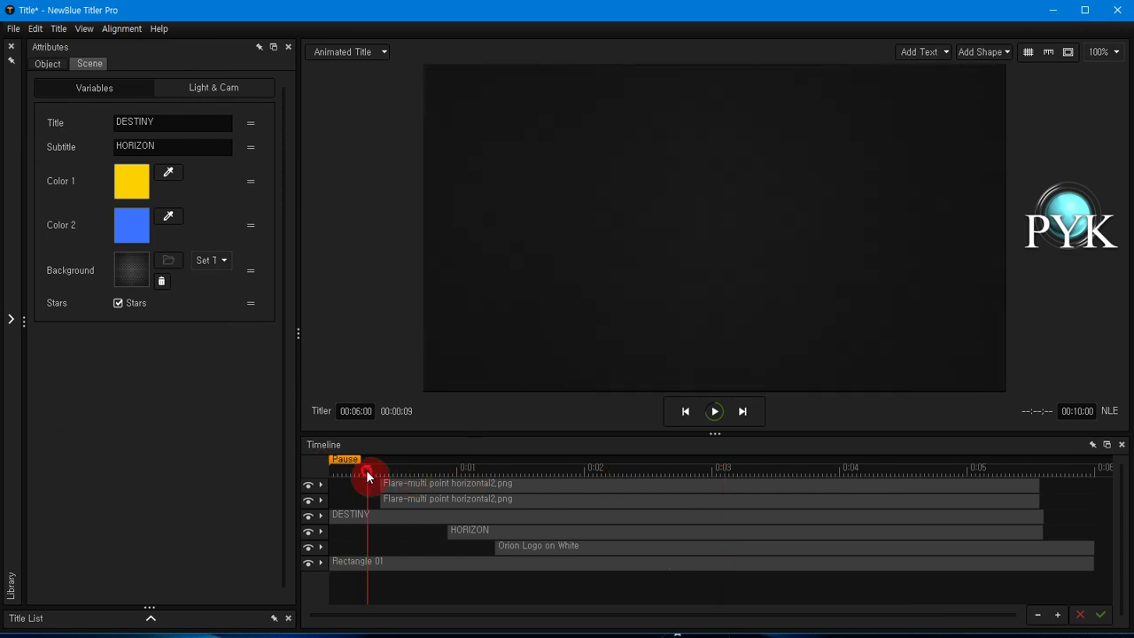
key(Home)
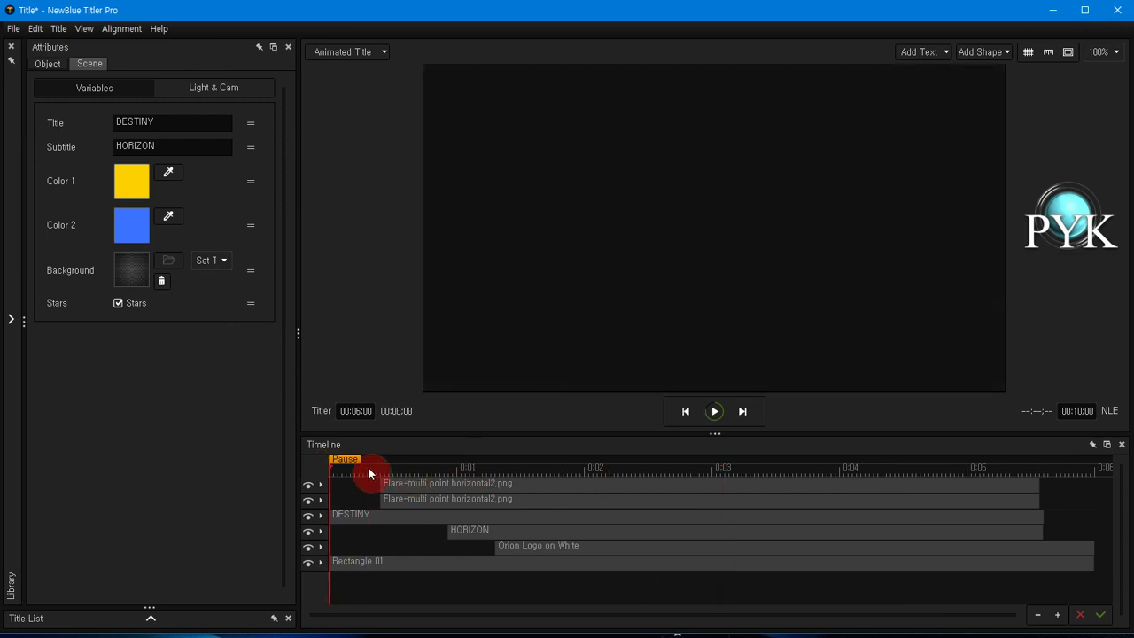
click(348, 521)
click(715, 412)
click(1035, 617)
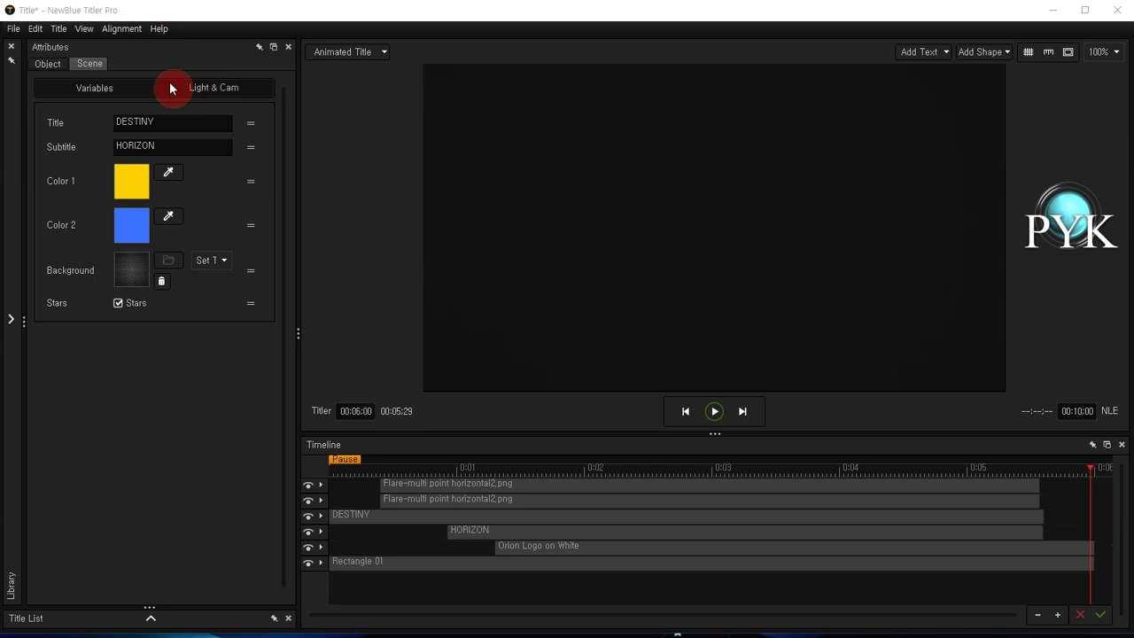
- In the scene variables, set the title text to "PYK" and the subtitle to "Media"
click(55, 66)
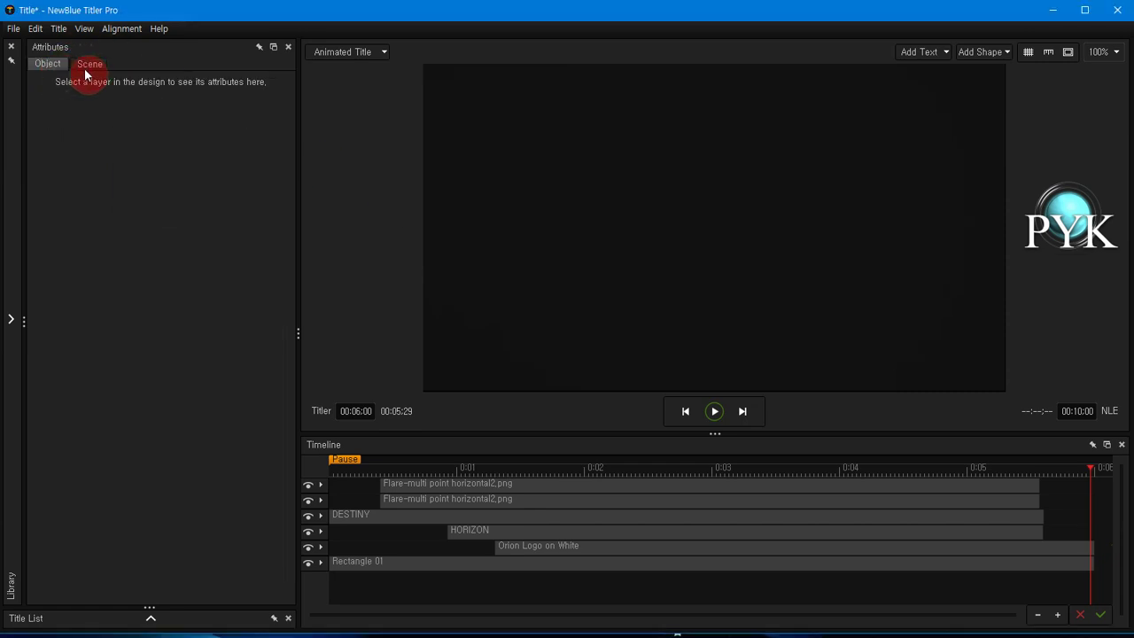
click(86, 69)
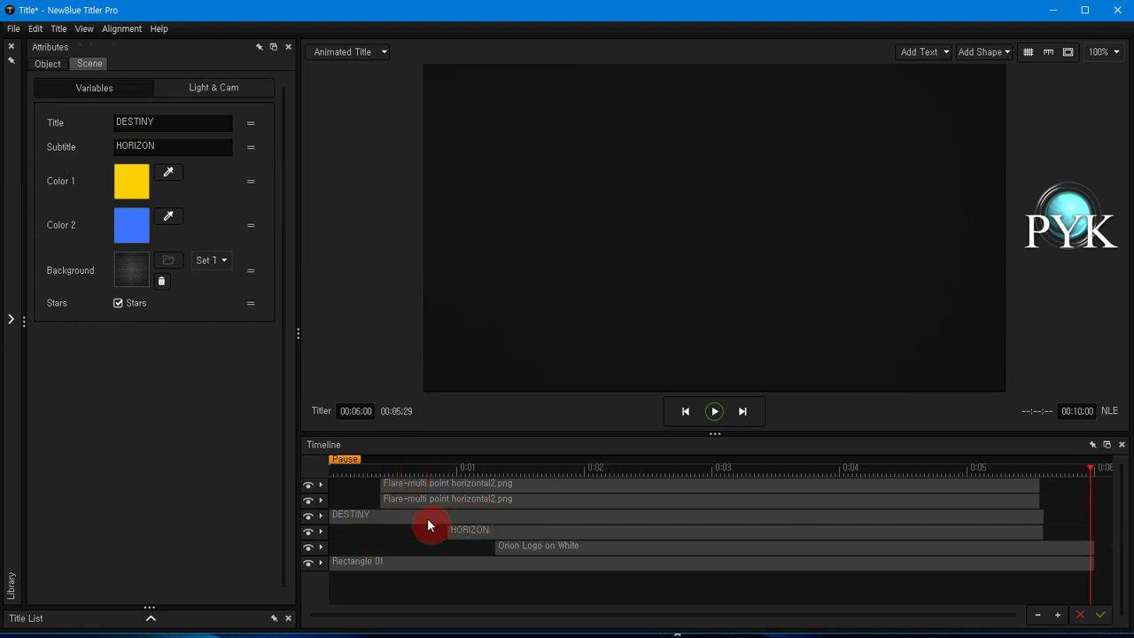
click(483, 474)
drag(483, 477, 549, 479)
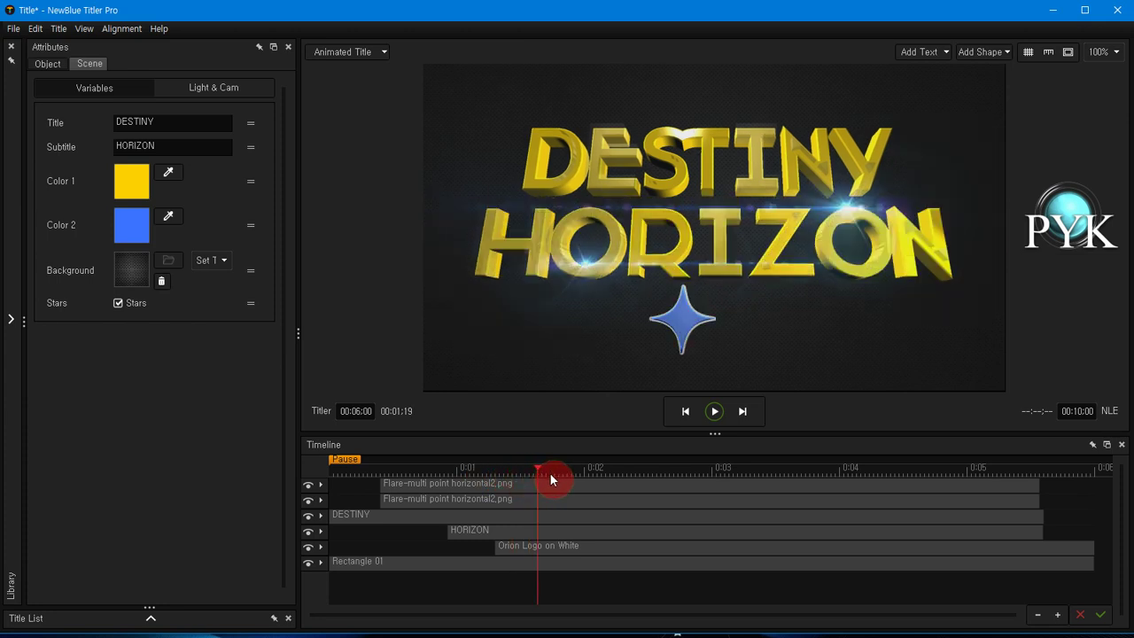
drag(167, 126, 103, 131)
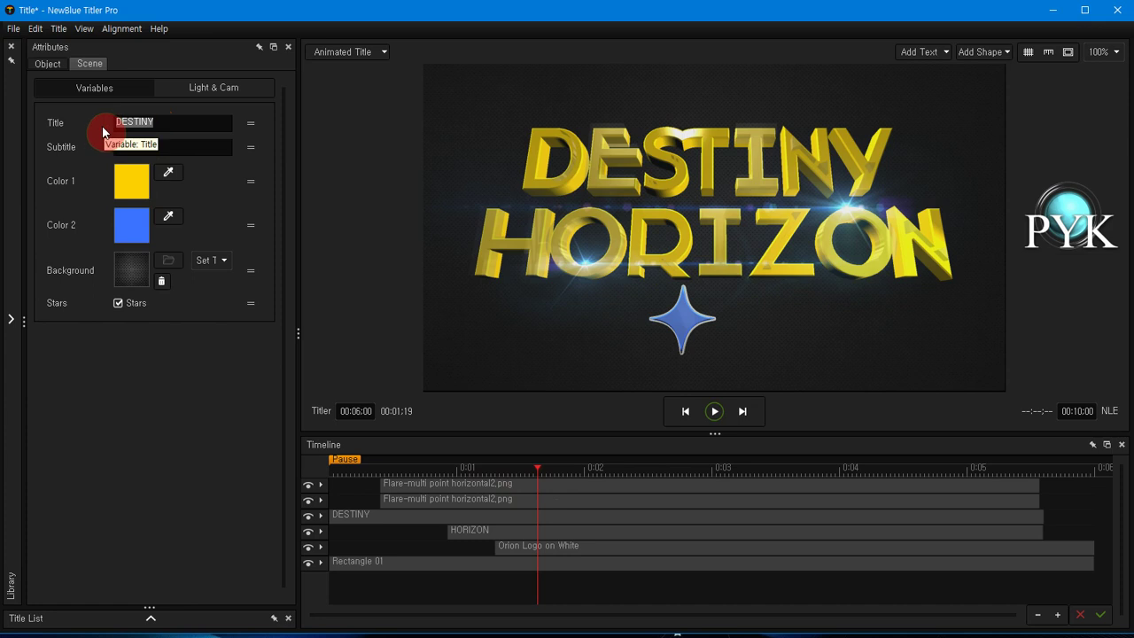
text(PY)
key(Tab)
text(Mw)
text(dia)
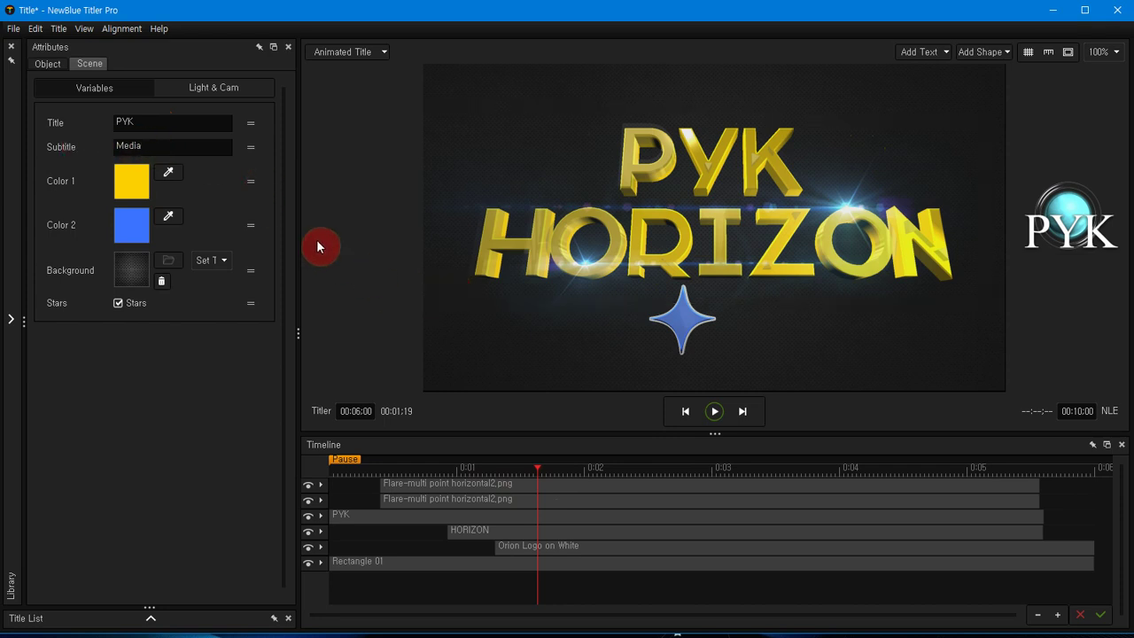
click(183, 122)
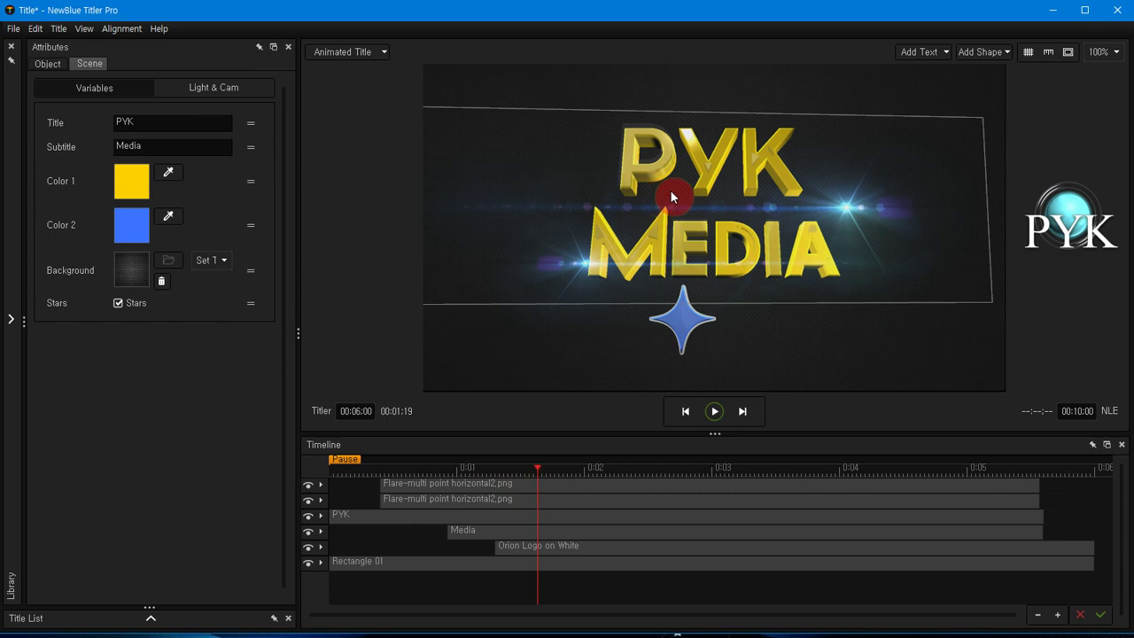
- Play the title animation from near the start to check the new text
drag(541, 476, 342, 472)
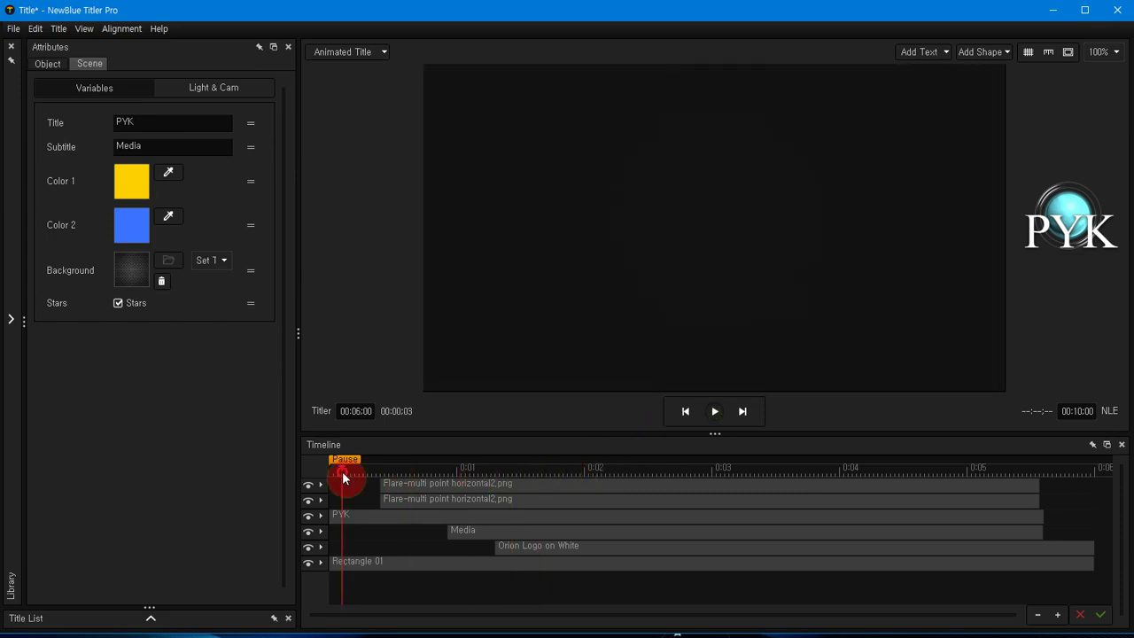
click(715, 412)
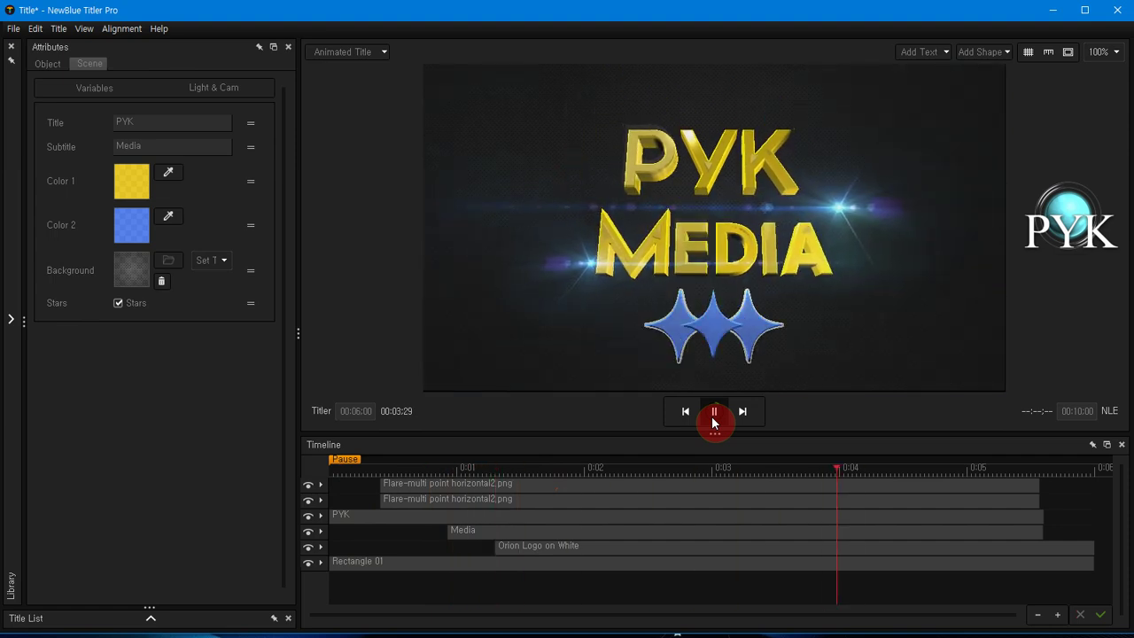
click(714, 417)
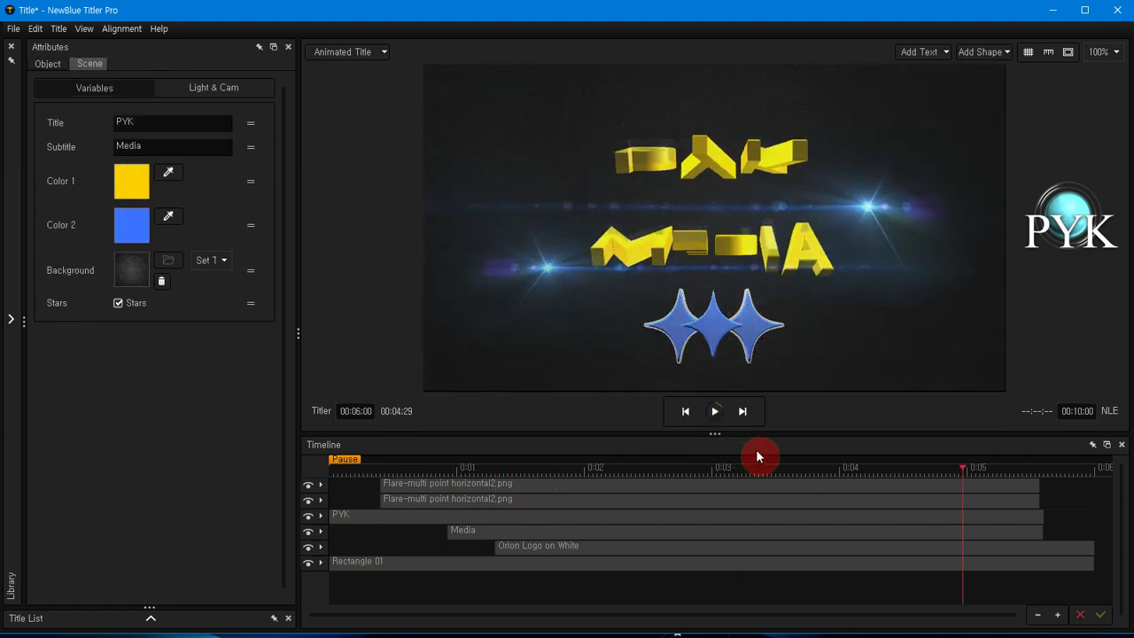
- Change the scene's Color 1, used by the title lettering, to a light blue
drag(945, 471, 551, 474)
click(676, 365)
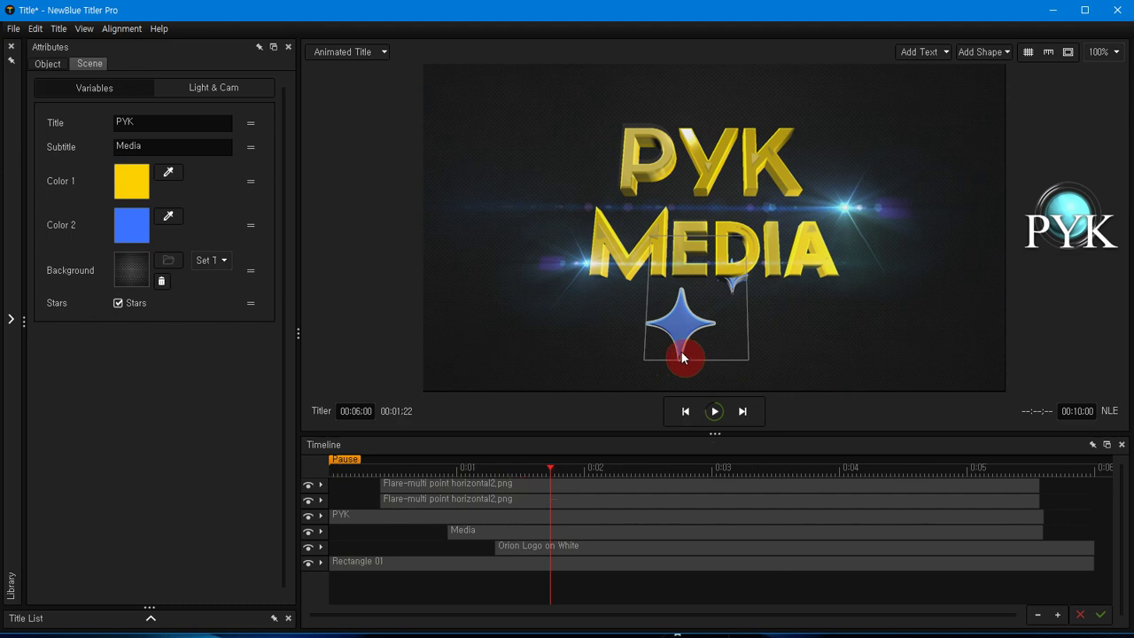
click(606, 349)
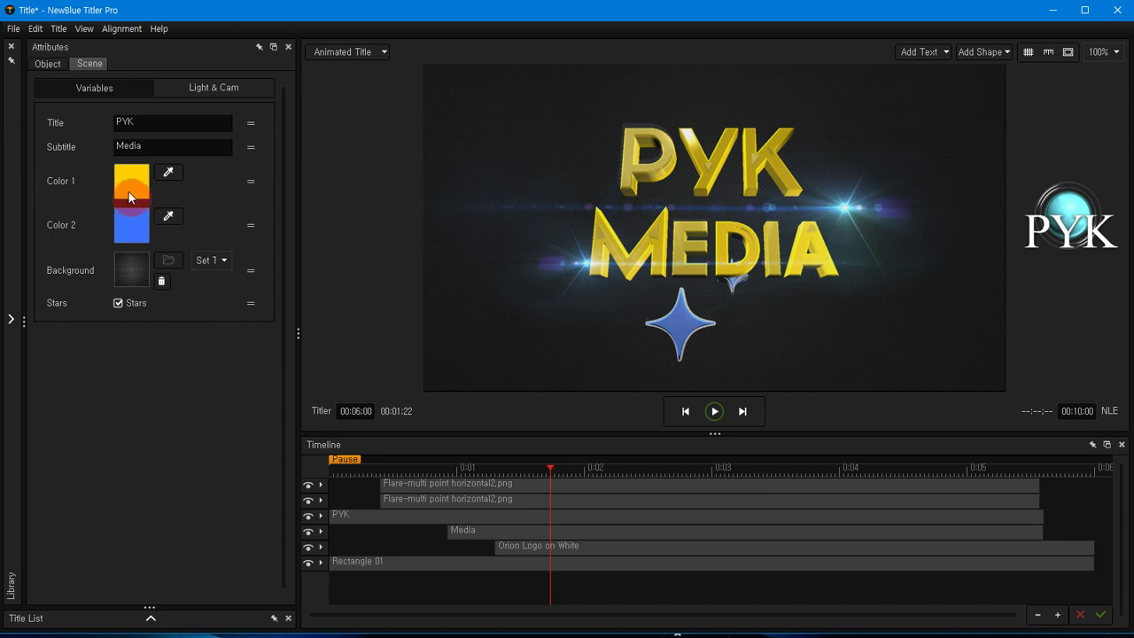
click(655, 176)
click(700, 199)
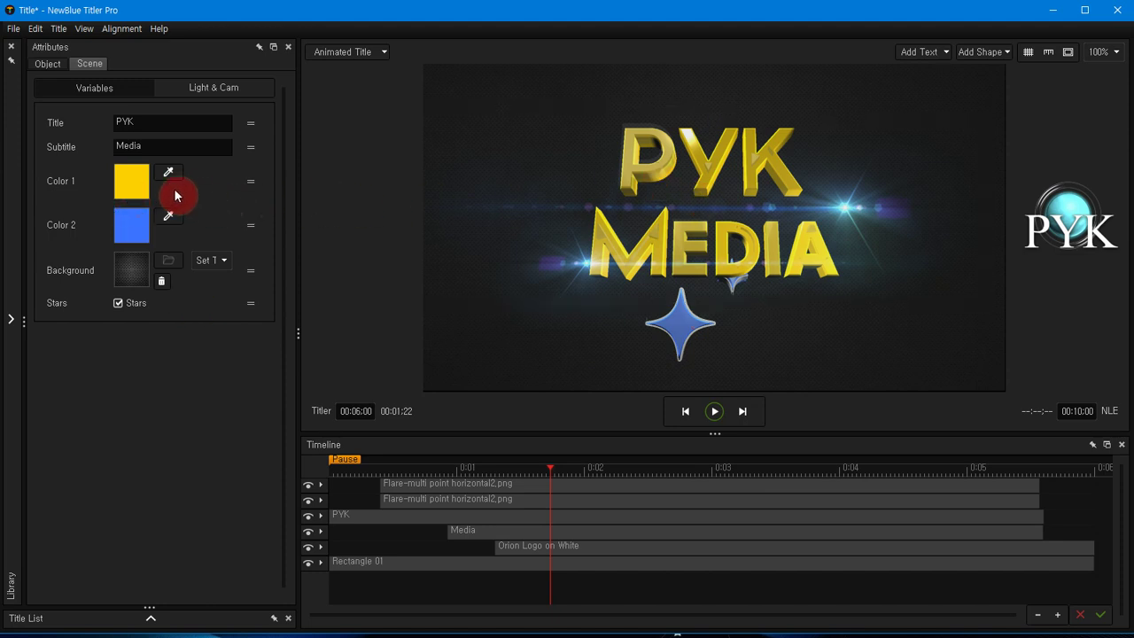
click(127, 184)
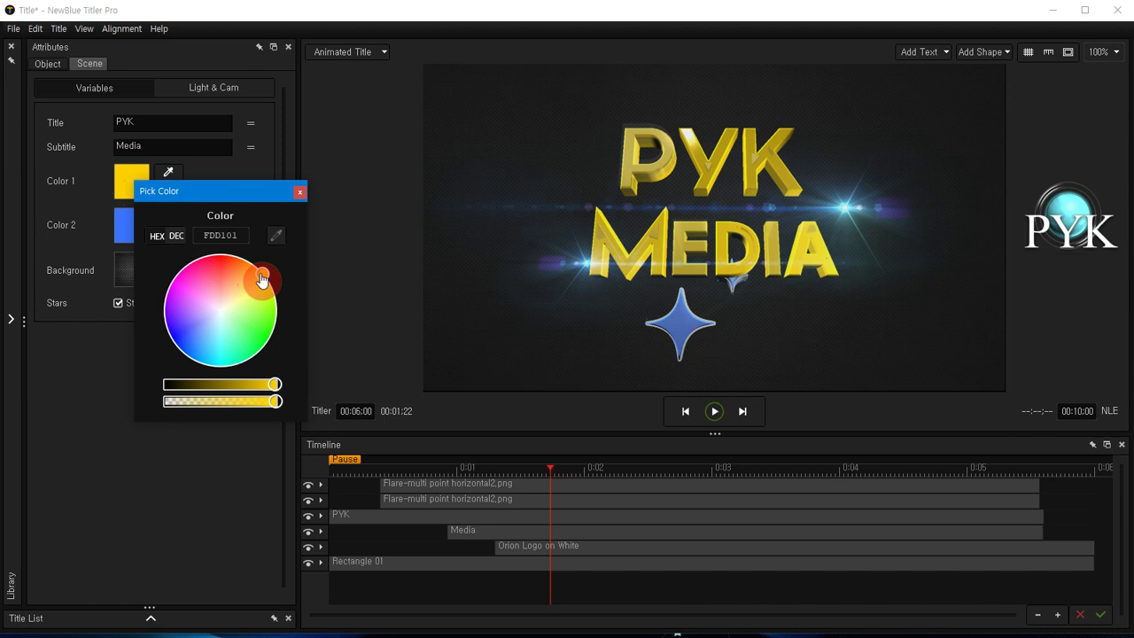
click(189, 344)
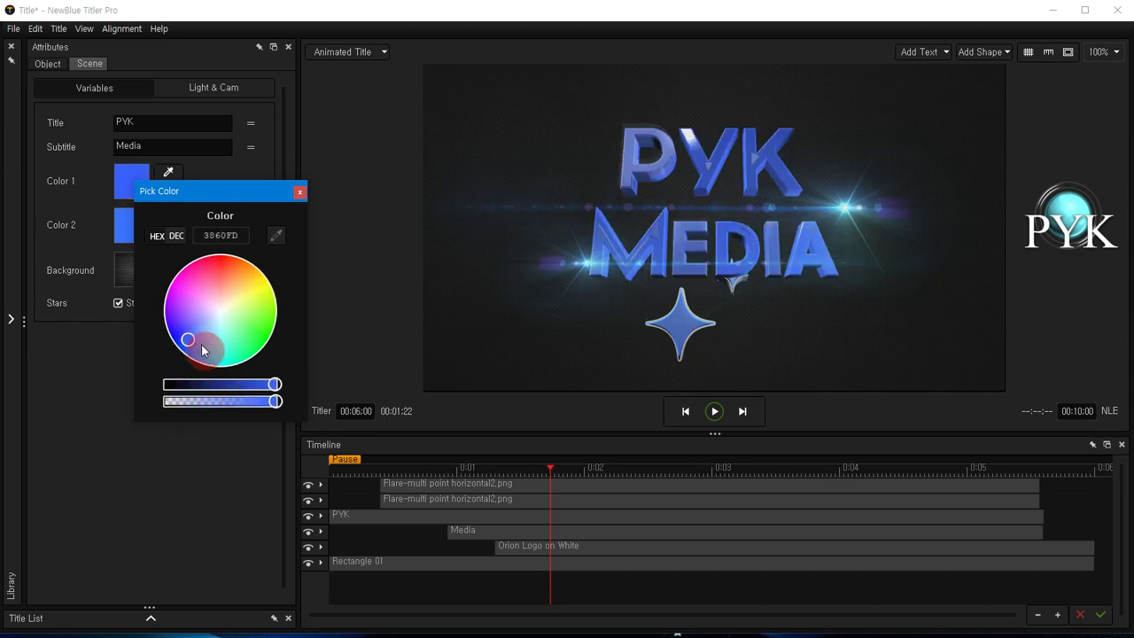
mouse_move(210, 354)
mouse_down()
mouse_move(229, 311)
mouse_move(203, 353)
mouse_up()
click(298, 196)
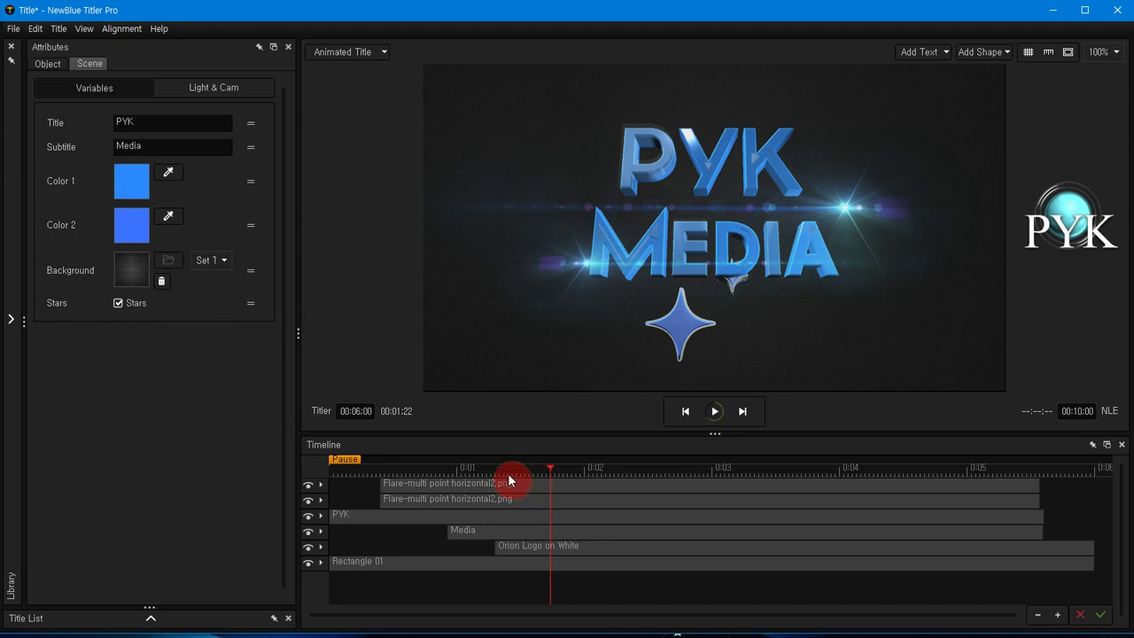
- Replace the scene's background with the video file Animation - 4463.mp4
click(130, 277)
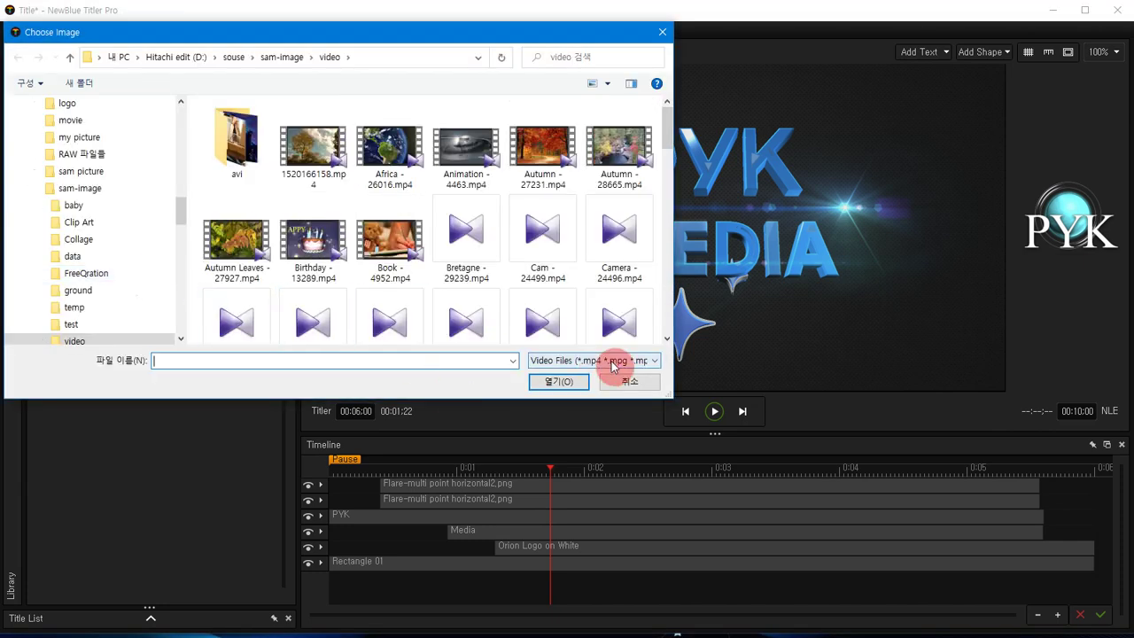
click(658, 361)
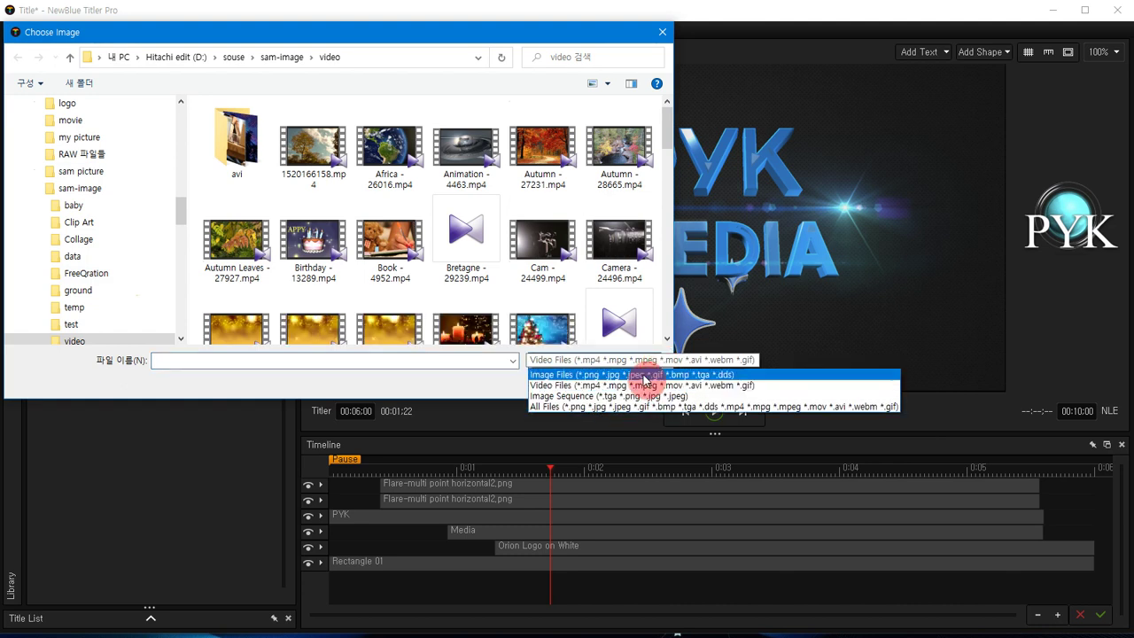
click(646, 375)
click(656, 361)
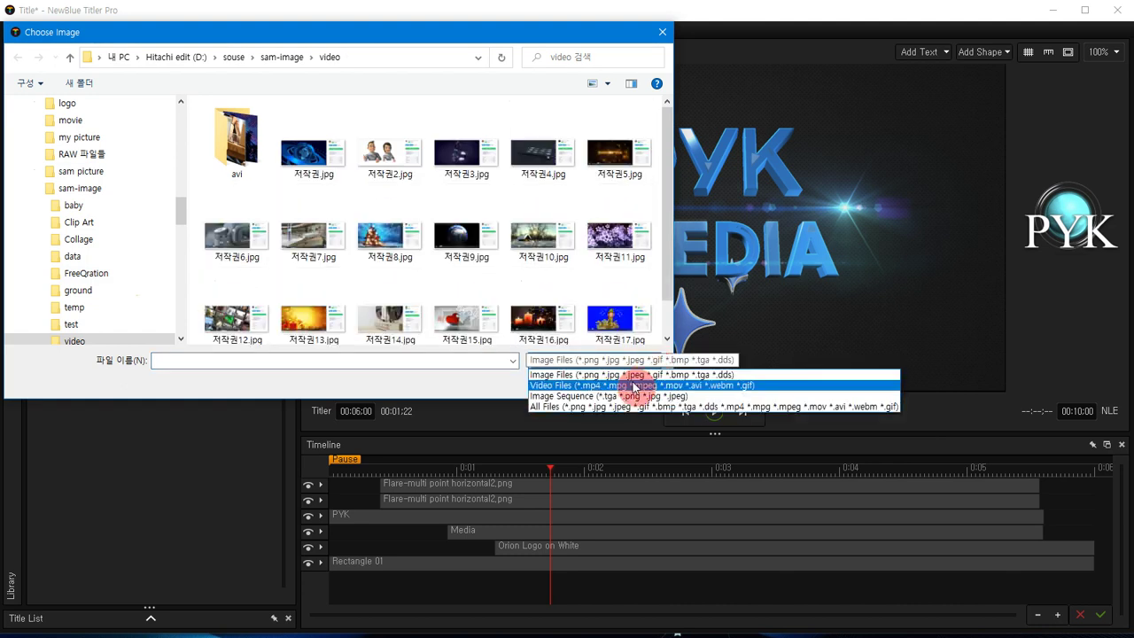
click(634, 386)
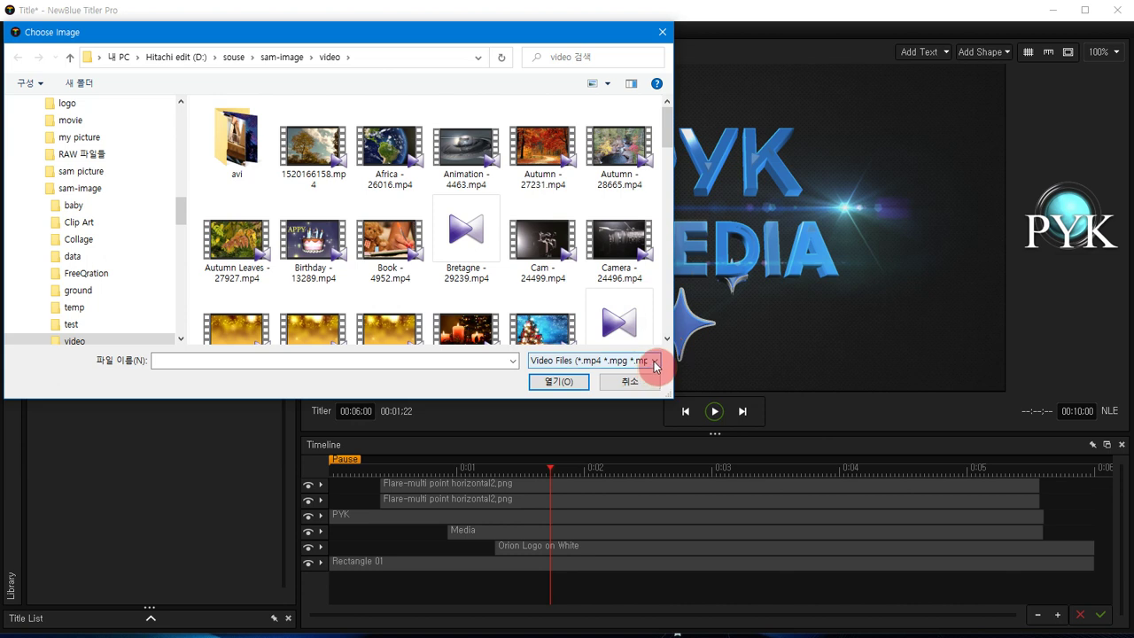
click(459, 151)
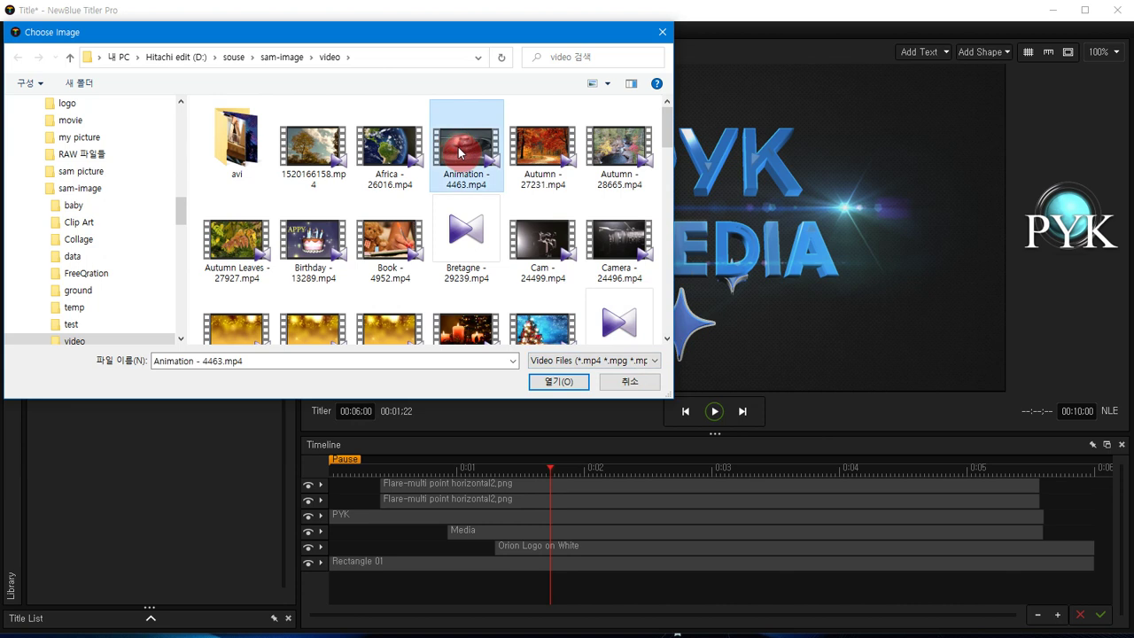
click(567, 382)
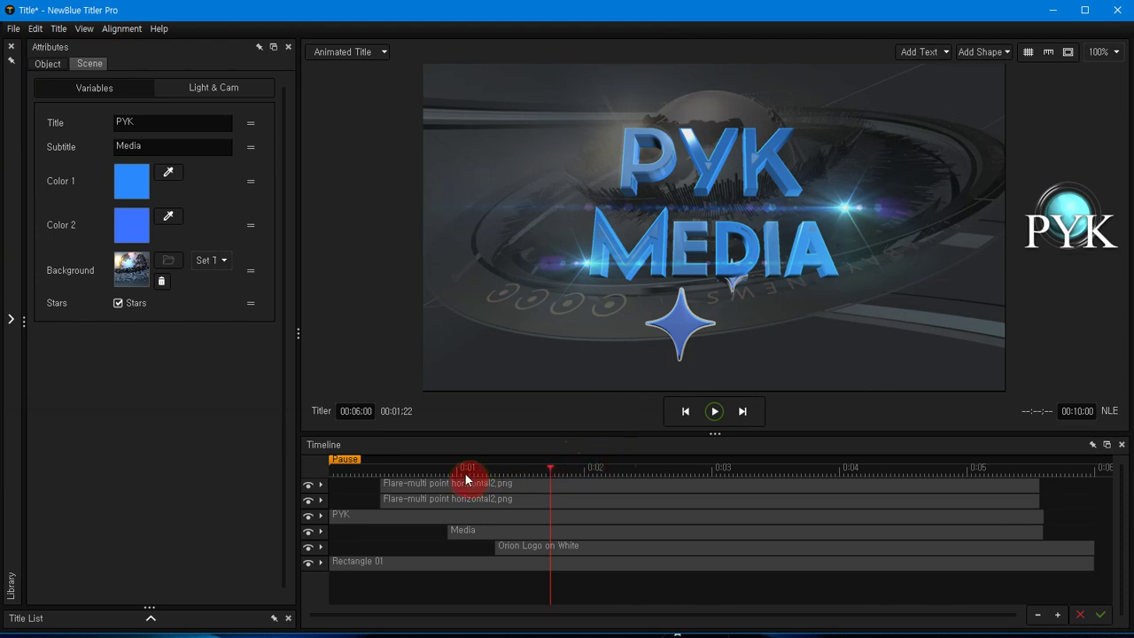
- Play the title from the beginning to preview it over the video background
key(Home)
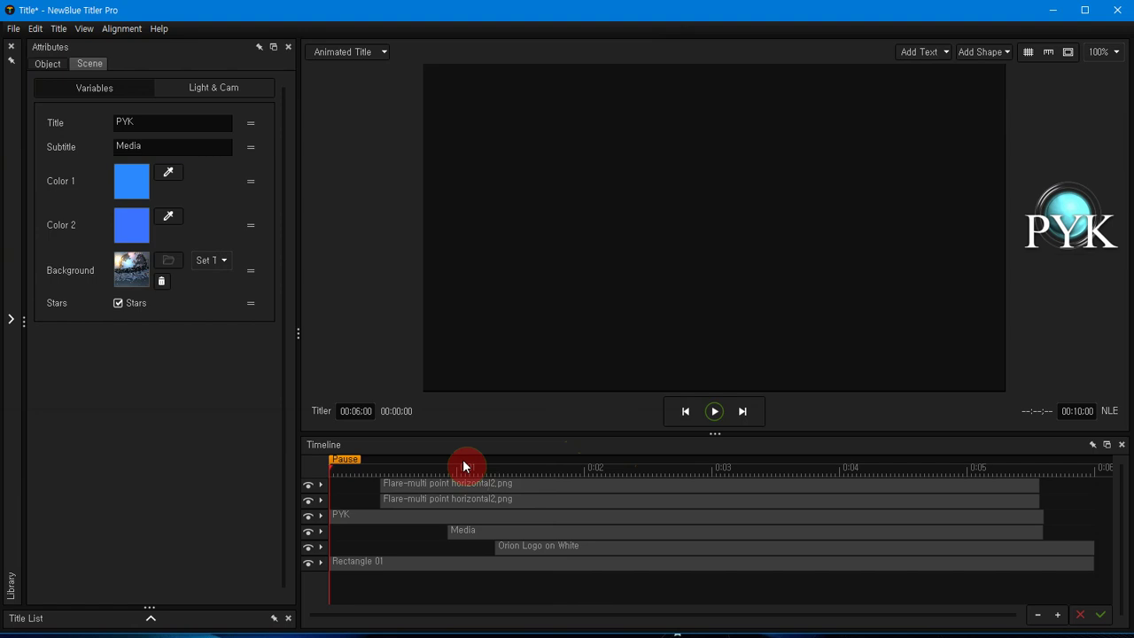
click(716, 414)
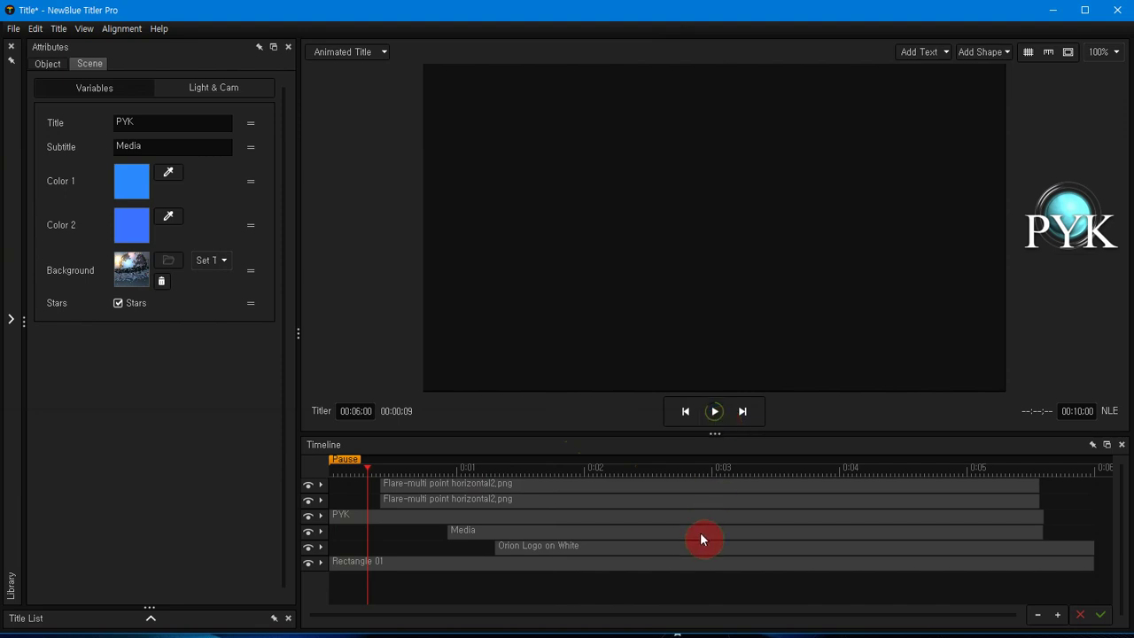
click(716, 412)
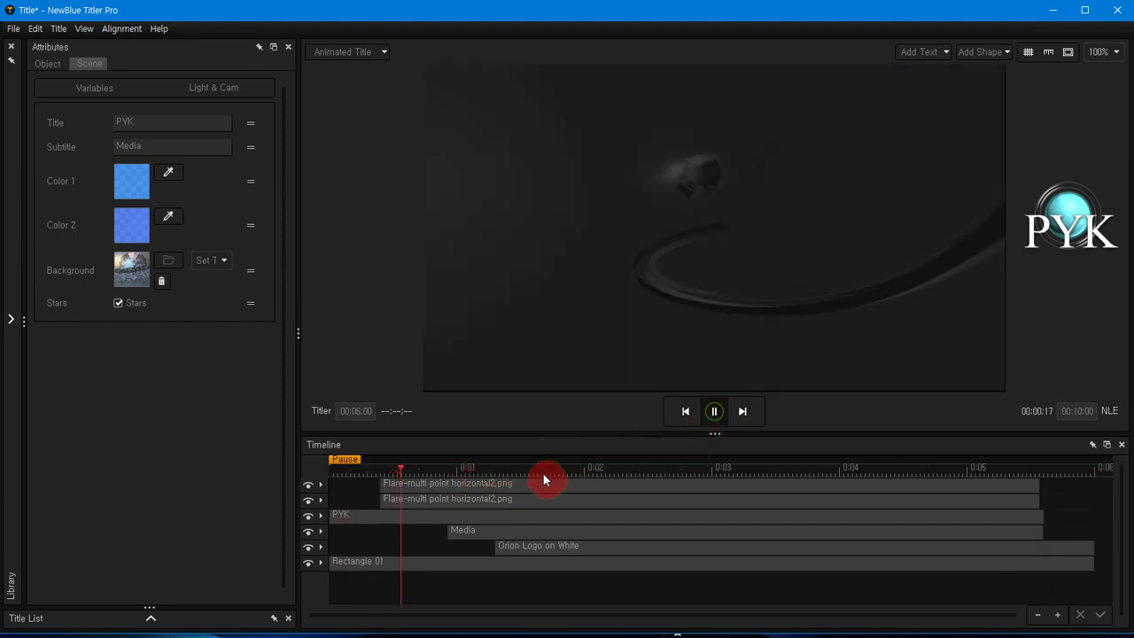
click(714, 413)
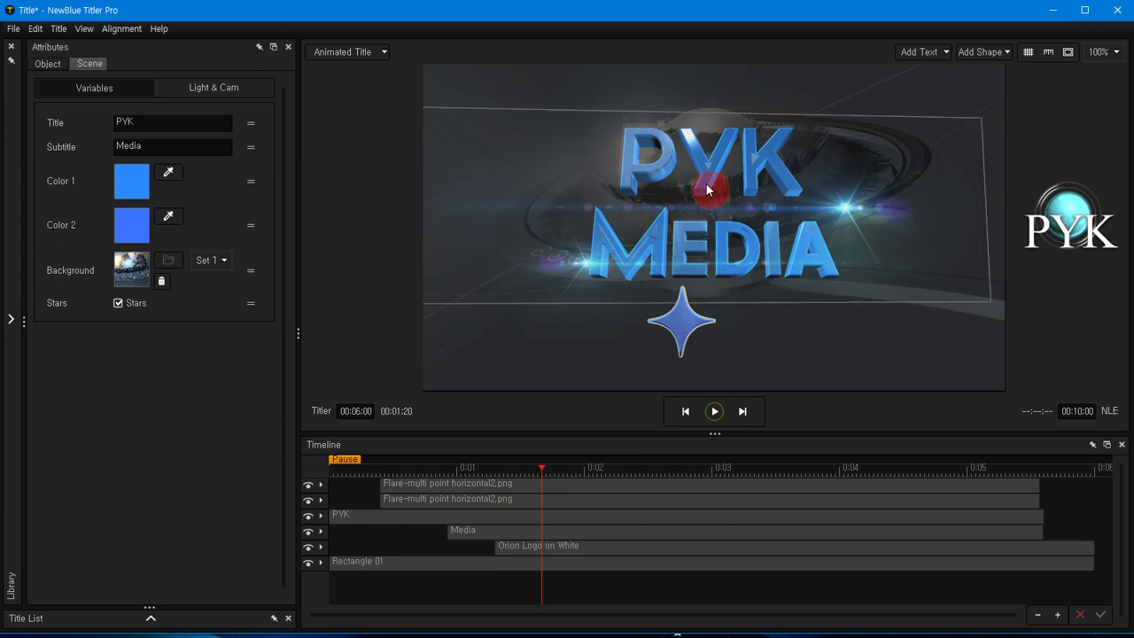
- Select the PYK title layer and set its 3D Face color to light green C9FD84
click(383, 526)
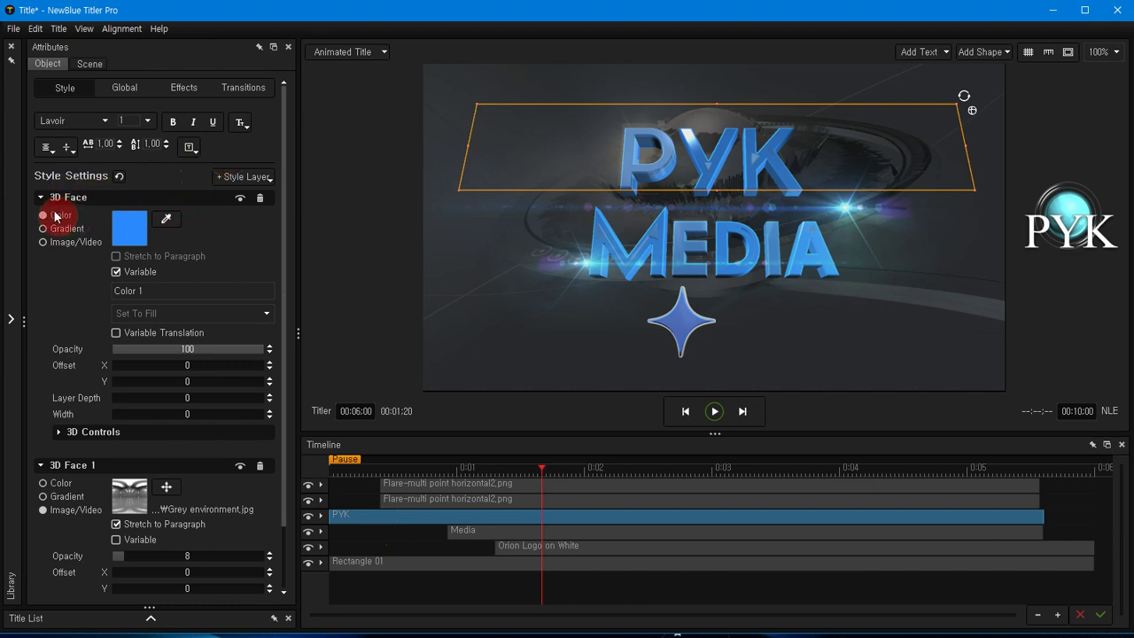
click(126, 231)
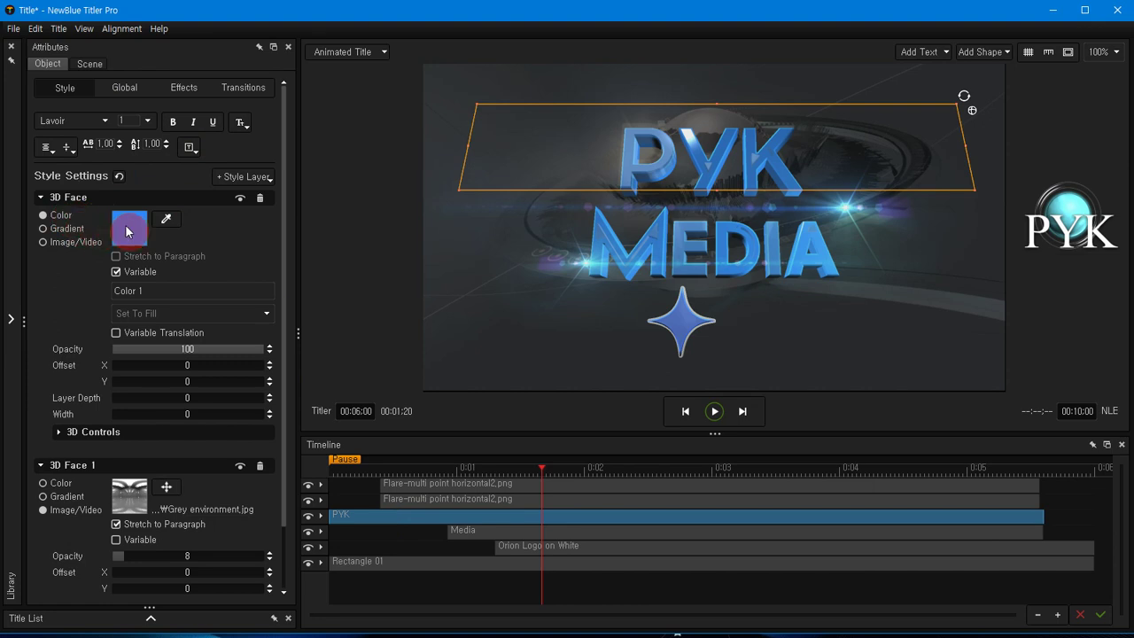
click(245, 359)
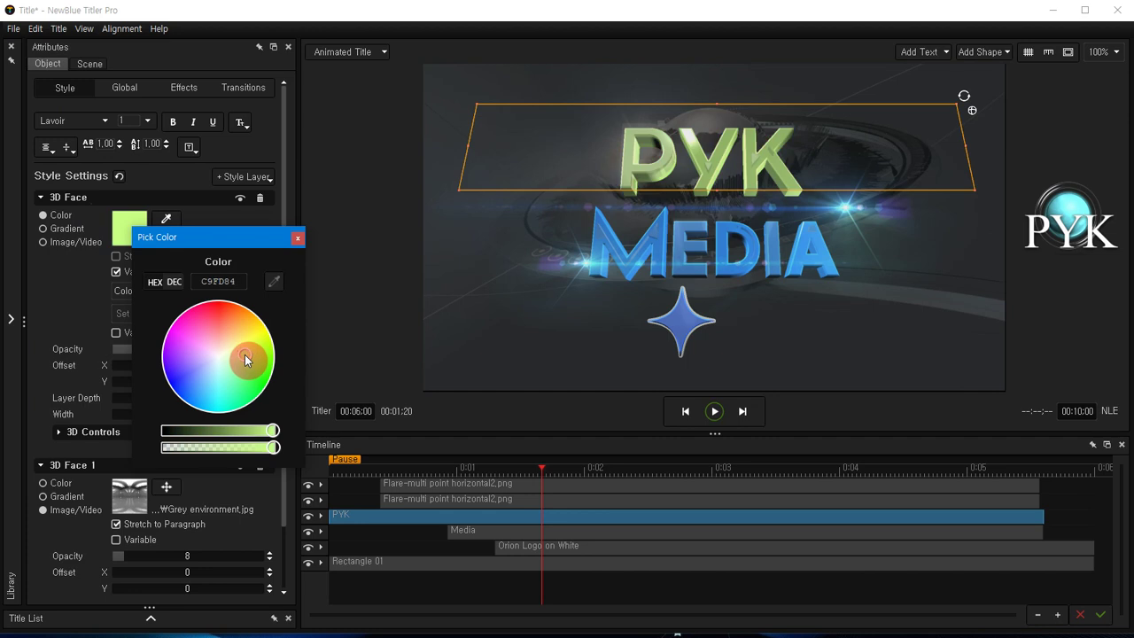
click(297, 237)
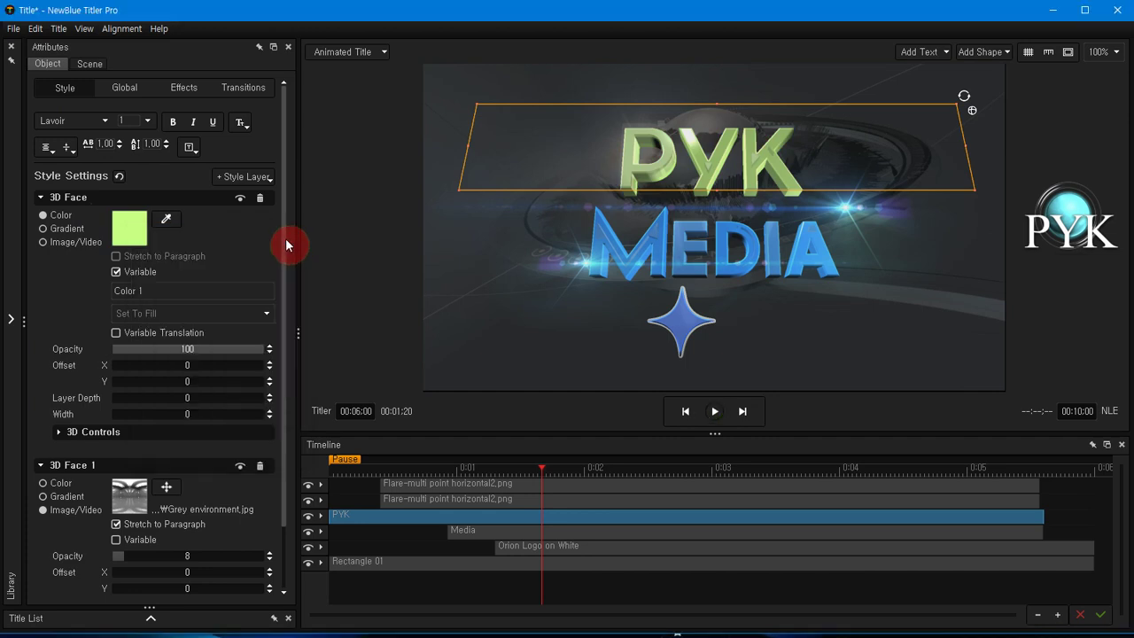
- Switch the PYK 3D Face fill to a three-color linear gradient and set its first color to blue 3438FD
click(43, 229)
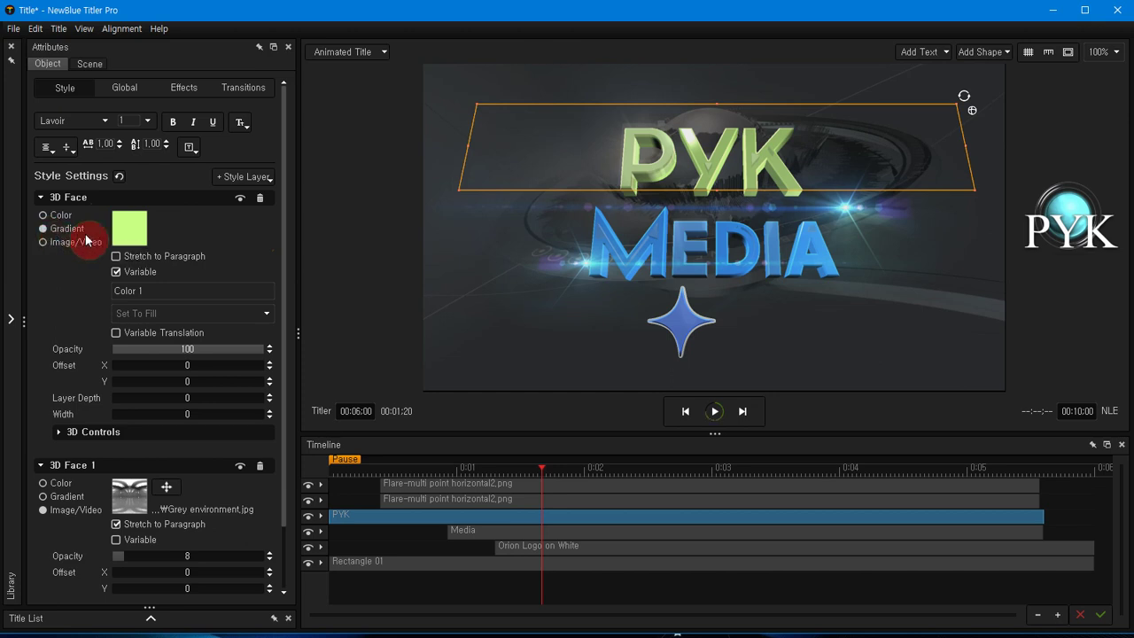
click(129, 236)
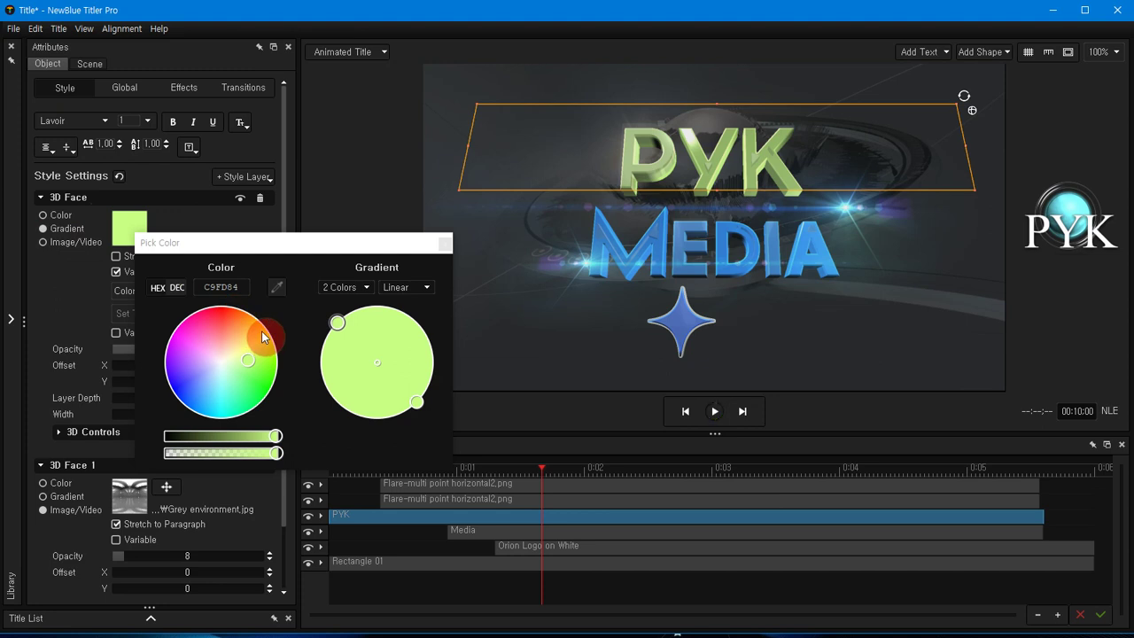
click(360, 289)
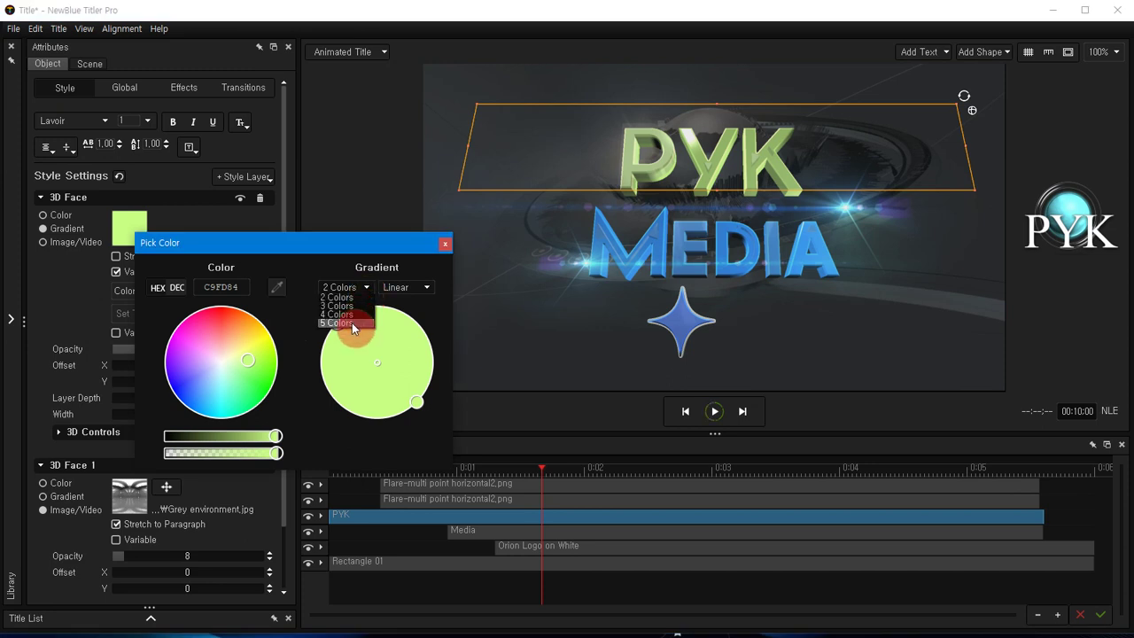
click(347, 306)
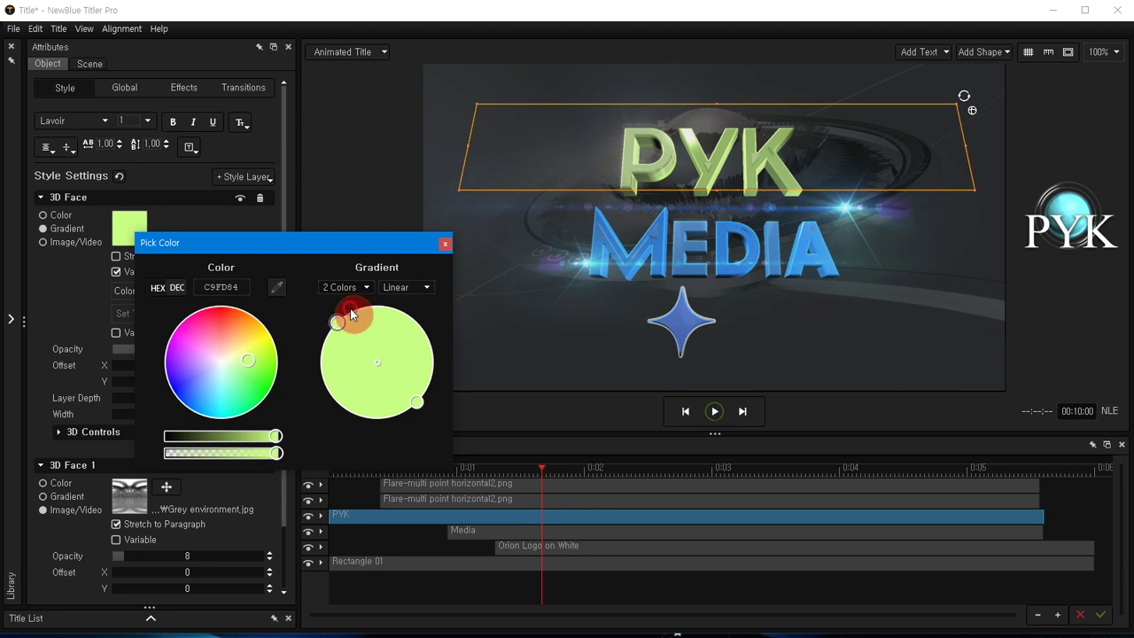
drag(354, 354, 343, 334)
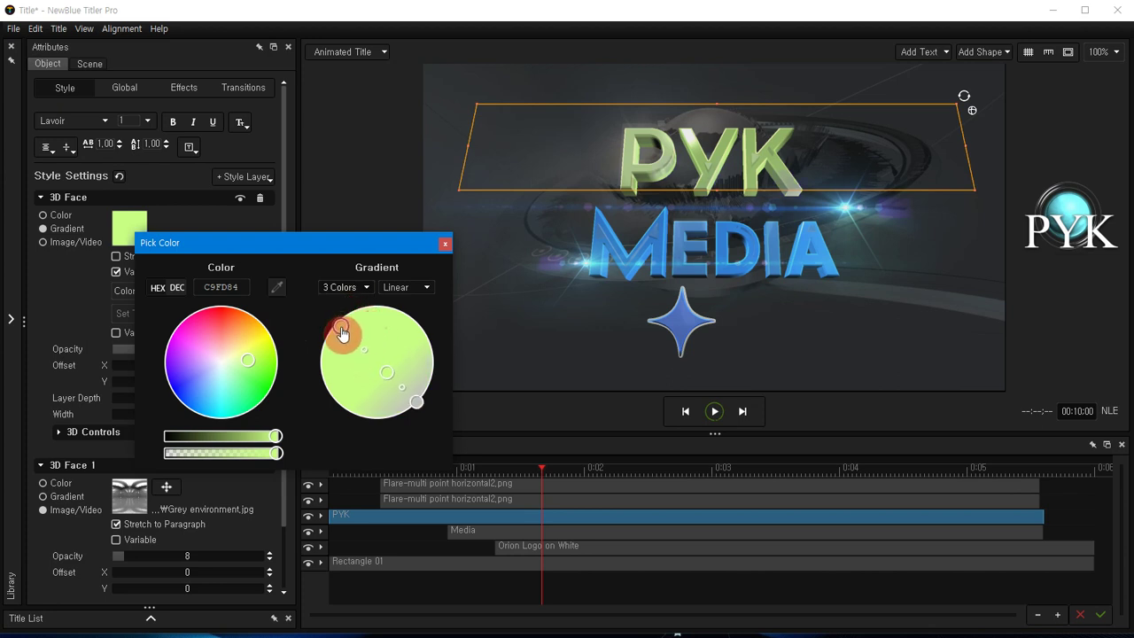
click(183, 388)
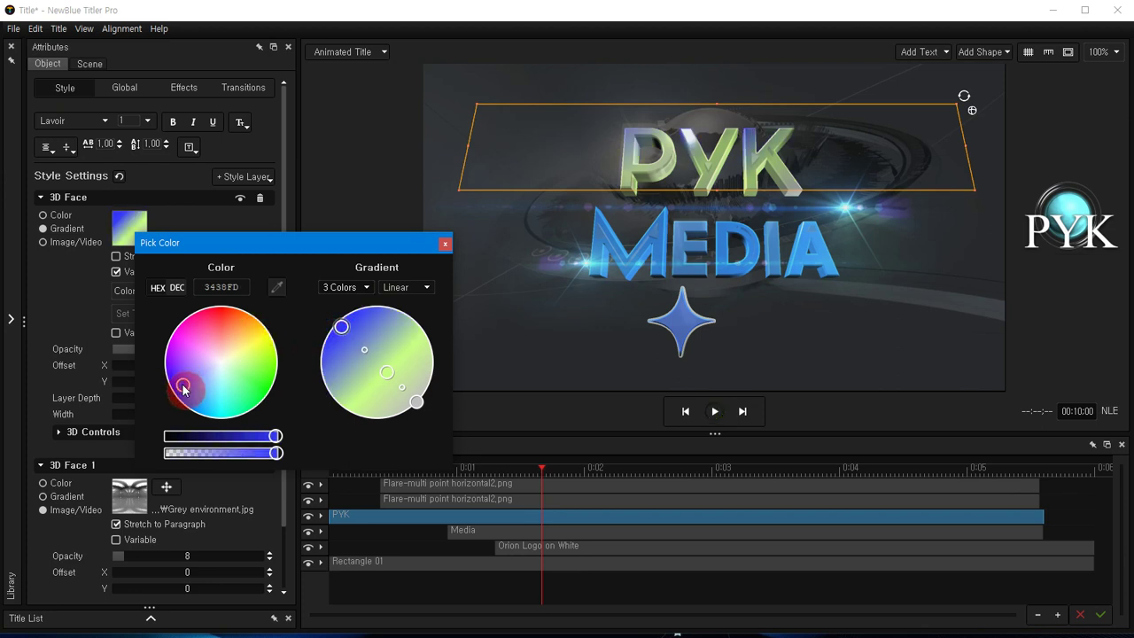
- Set the gradient's middle color to pink-red FD3B69 and place that color point at the gradient's center
click(385, 373)
drag(384, 372, 372, 357)
click(256, 338)
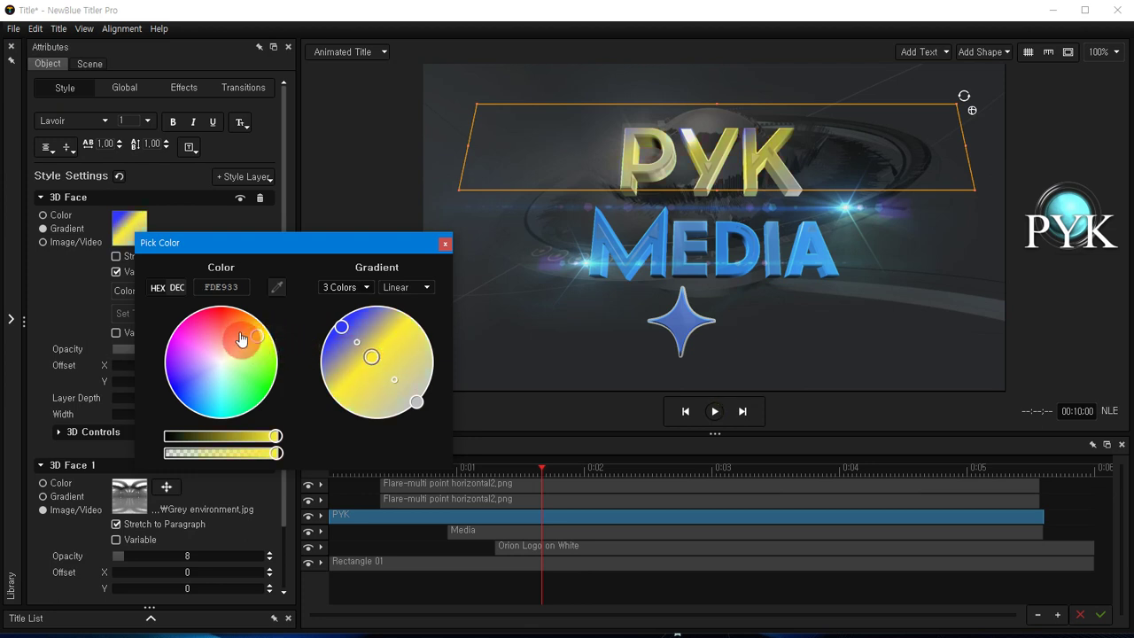
click(211, 320)
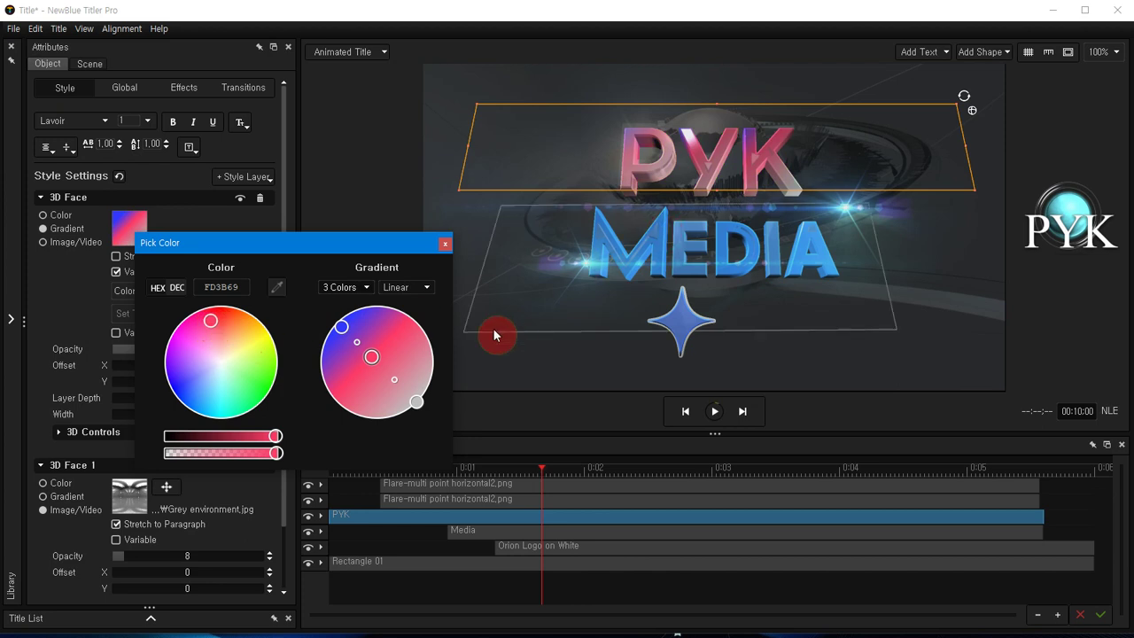
drag(373, 357, 378, 362)
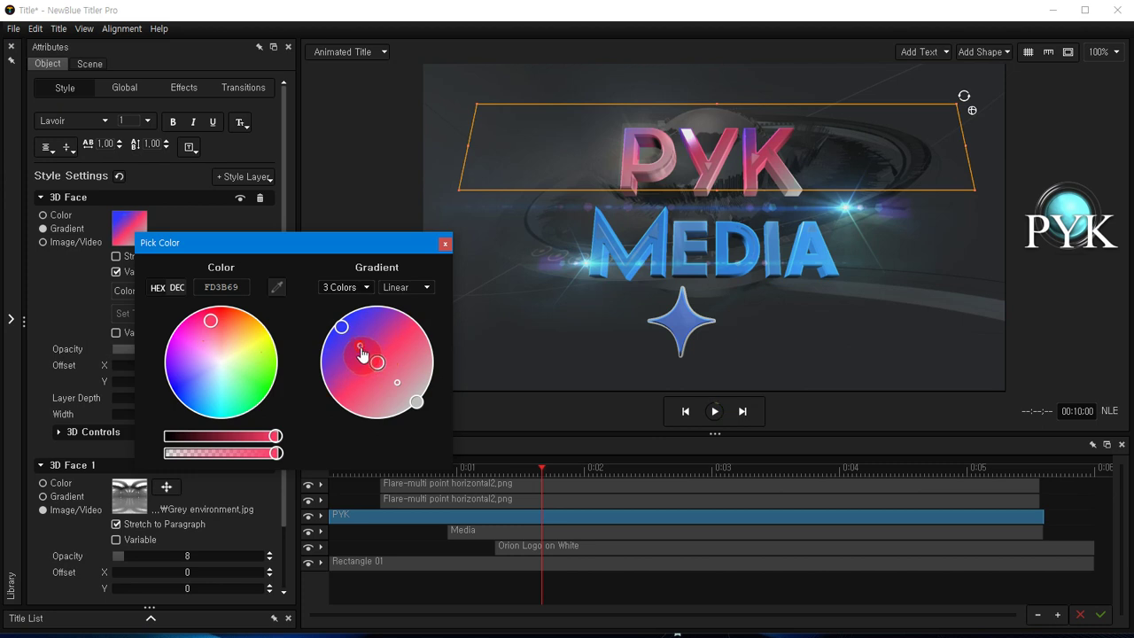
- Set the gradient's end color to green 5FBF32 and rotate the gradient so blue lies near the top and green near the bottom
click(417, 405)
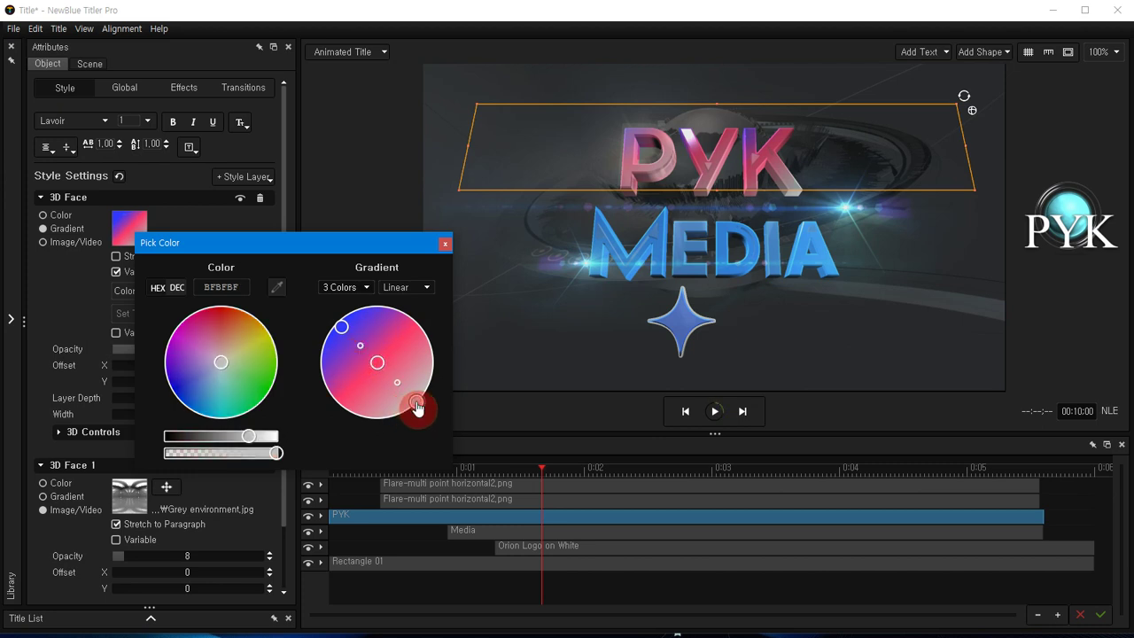
click(261, 372)
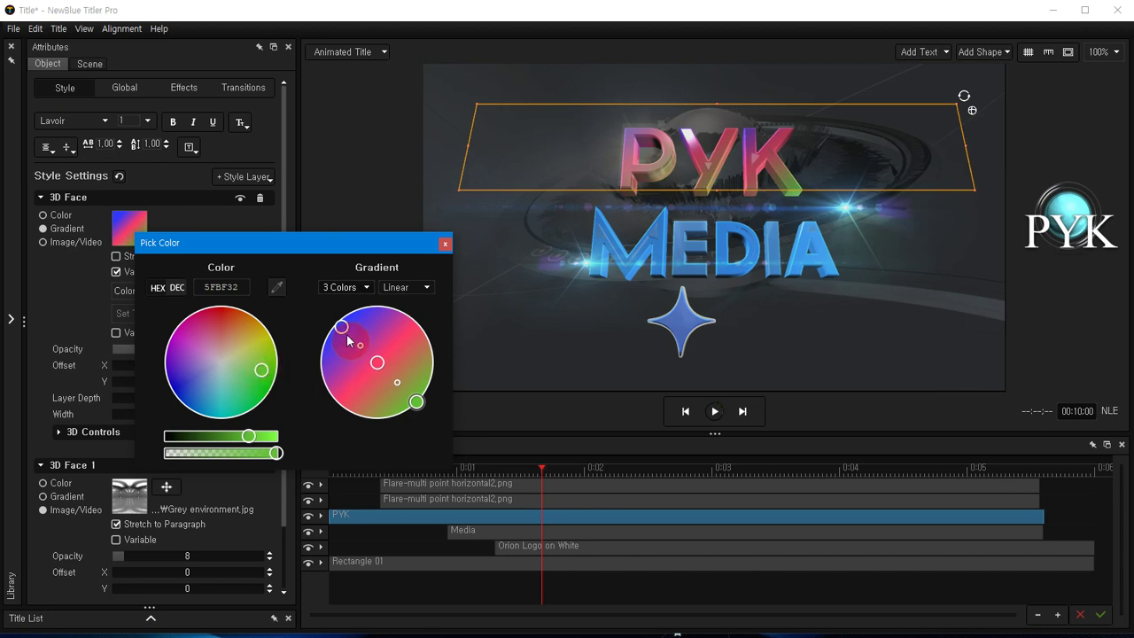
drag(343, 332, 397, 322)
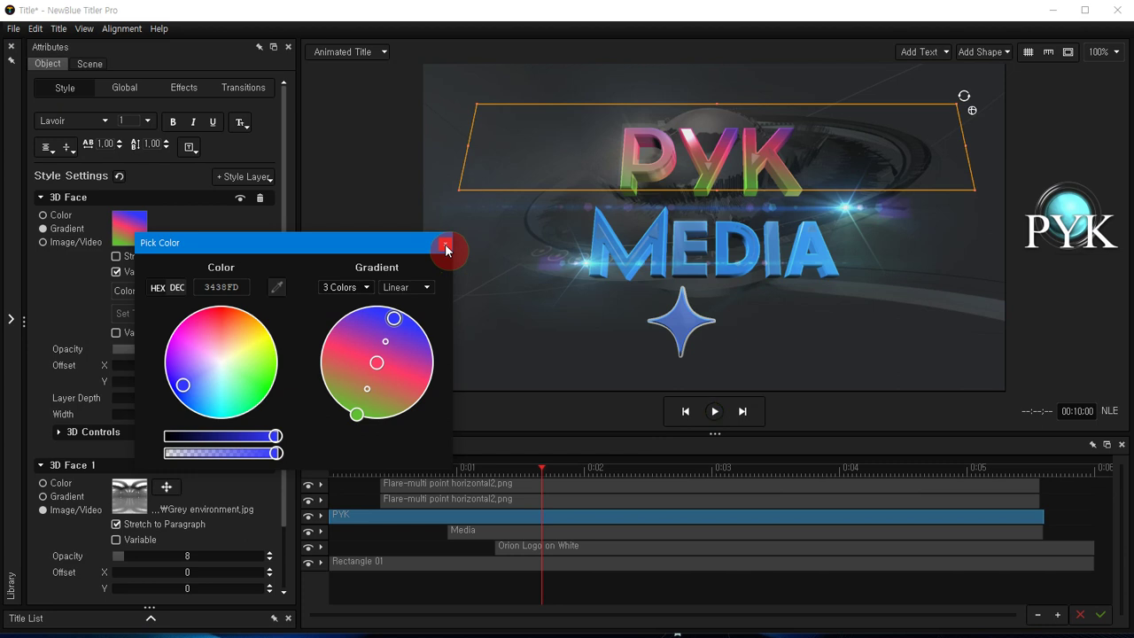
click(446, 250)
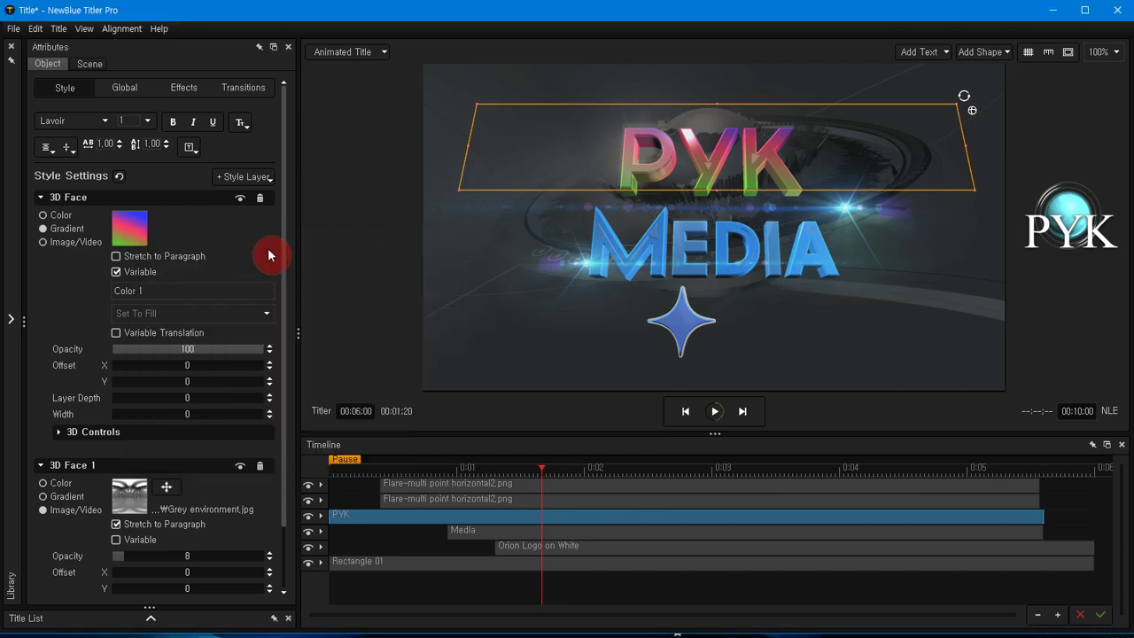
- Fill the PYK text's 3D Face with the image ground-75.jpg from the ground folder
click(43, 242)
click(127, 229)
click(559, 363)
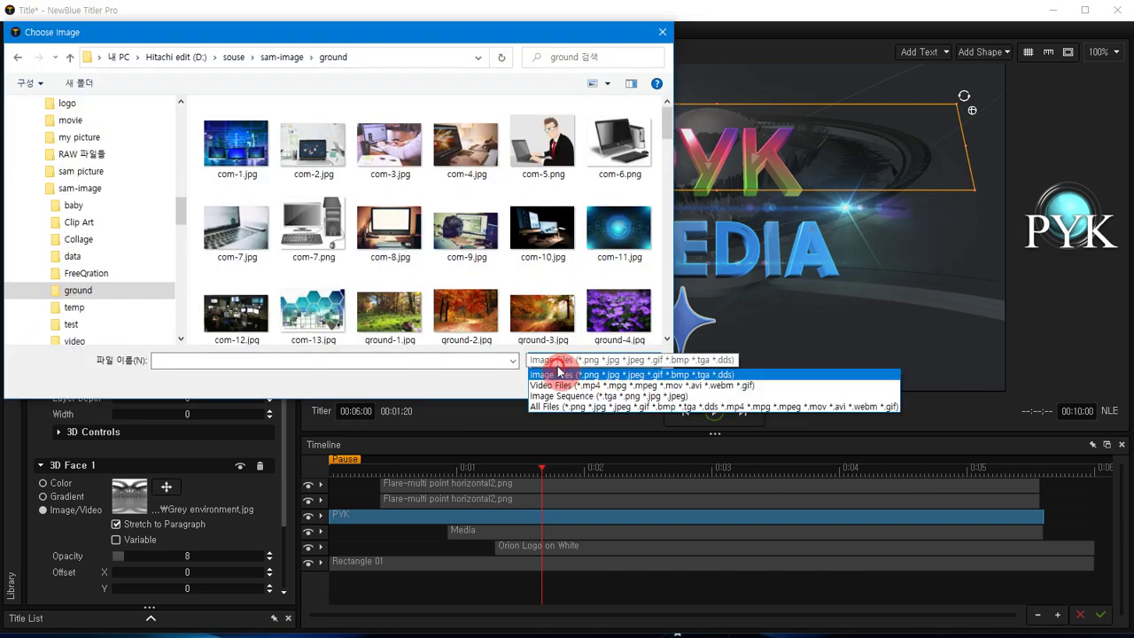
click(564, 377)
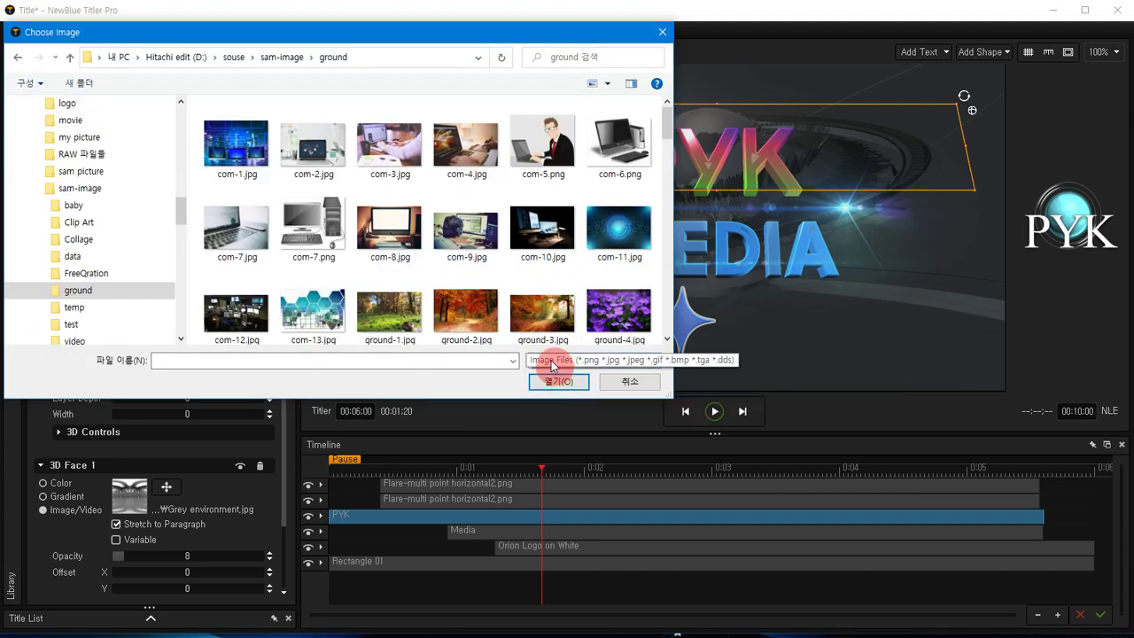
drag(667, 133, 670, 245)
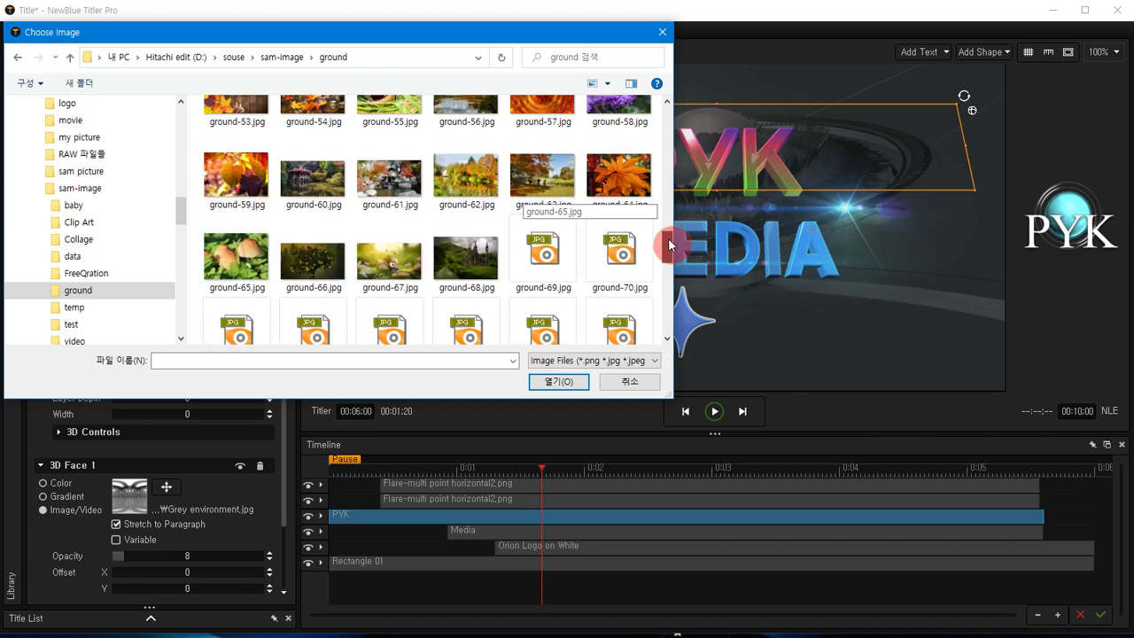
double_click(549, 288)
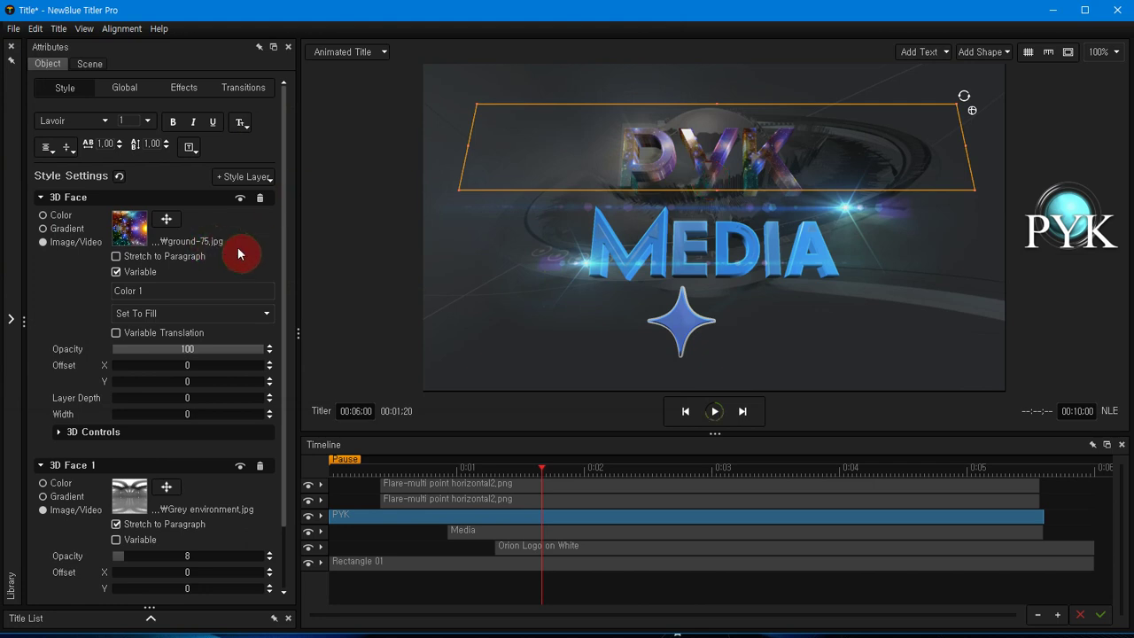
- Set the PYK text's 3D extrusion to 27.1 and slightly increase its bevel size, then deselect the text
click(58, 431)
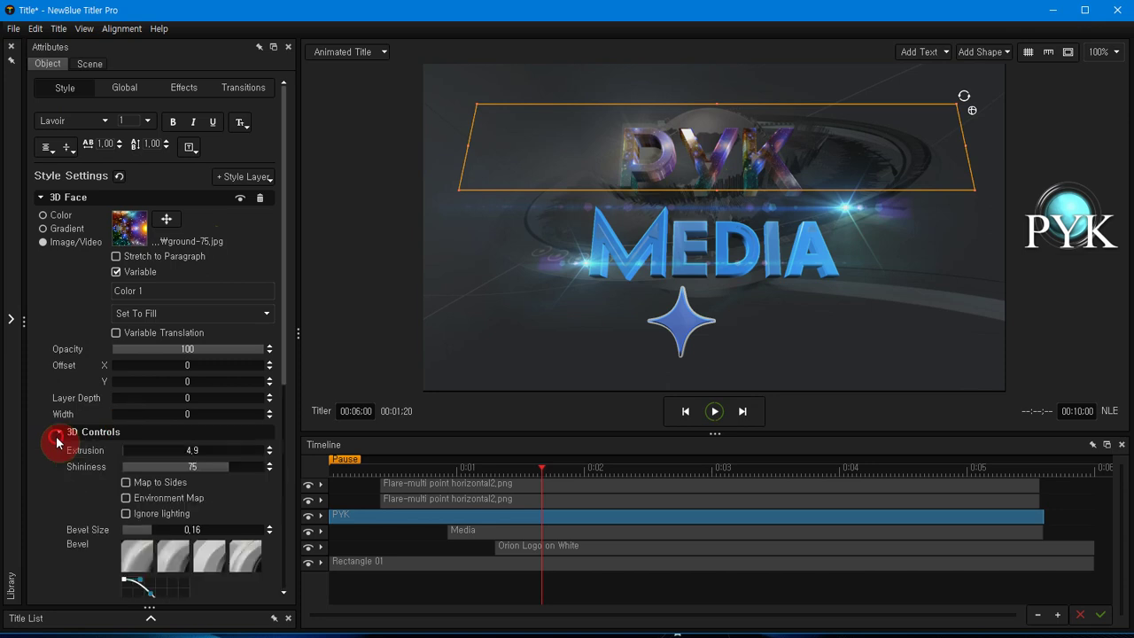
mouse_move(131, 457)
mouse_down()
mouse_move(167, 457)
mouse_move(137, 454)
mouse_up()
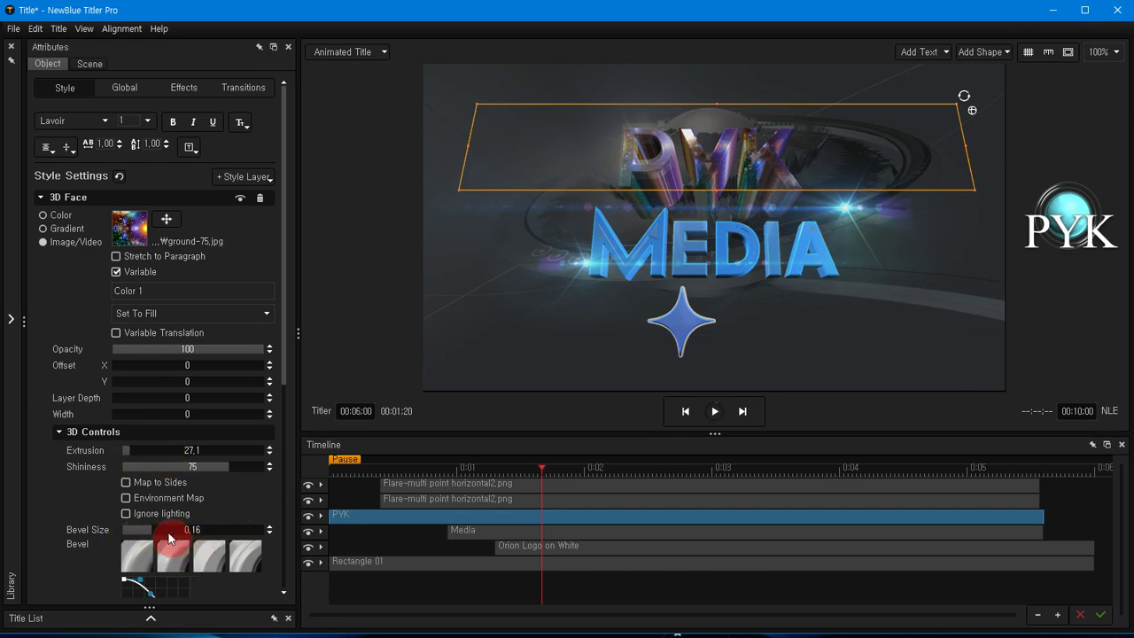
mouse_move(152, 532)
mouse_down()
mouse_move(191, 533)
mouse_move(156, 530)
mouse_up()
click(435, 589)
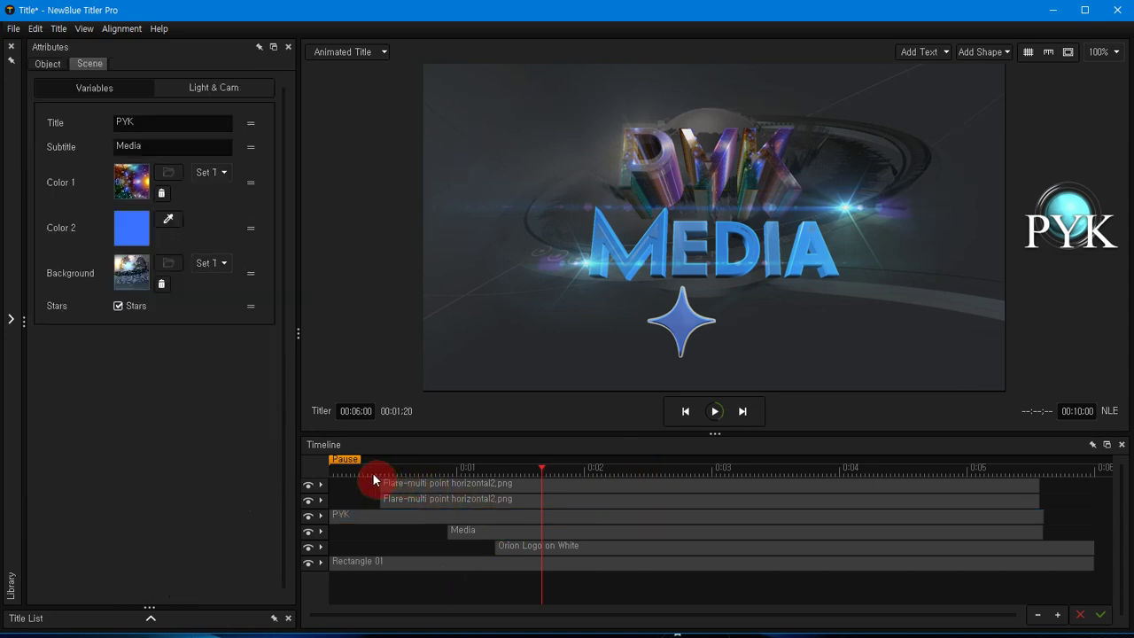
- Play the title from 00:00:10 to preview the textured 3D text, then stop at 00:02:11
click(372, 472)
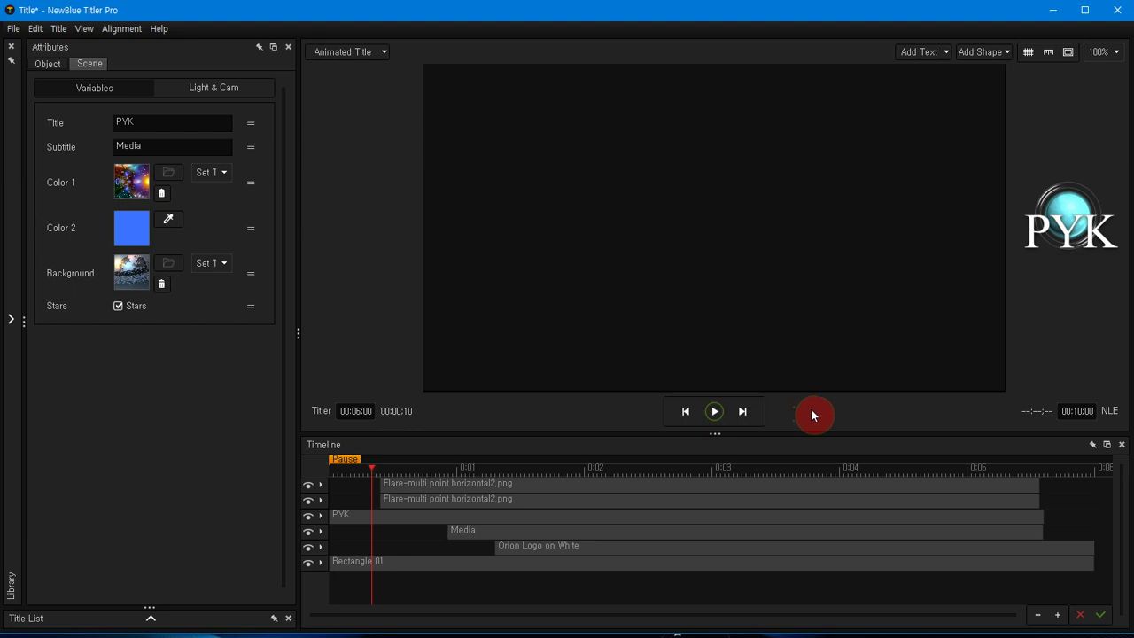
click(716, 414)
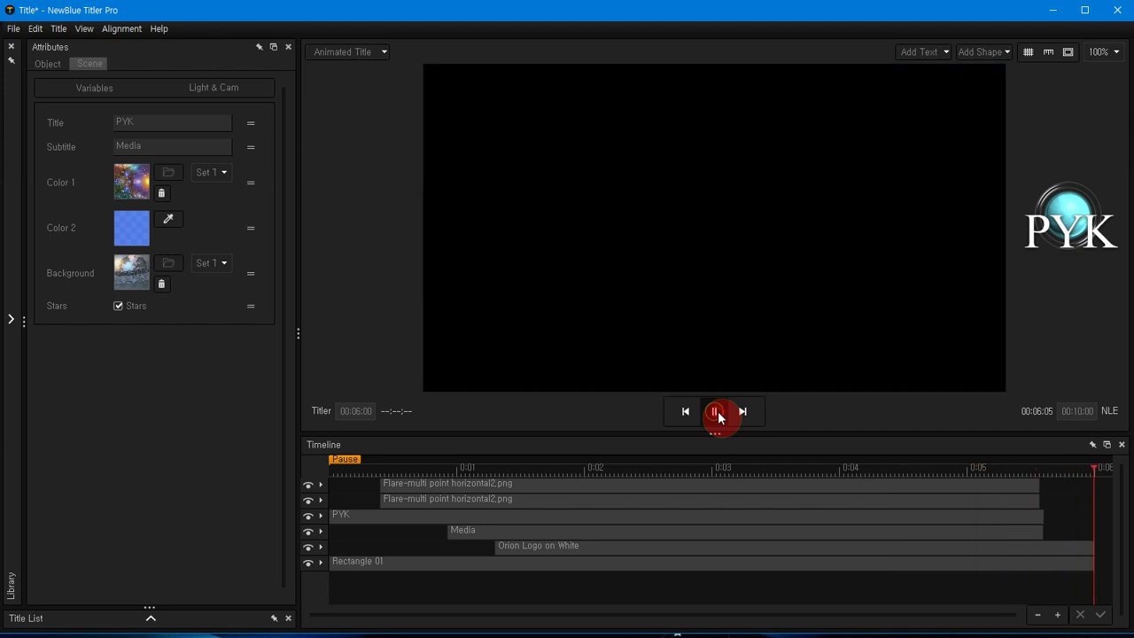
click(632, 469)
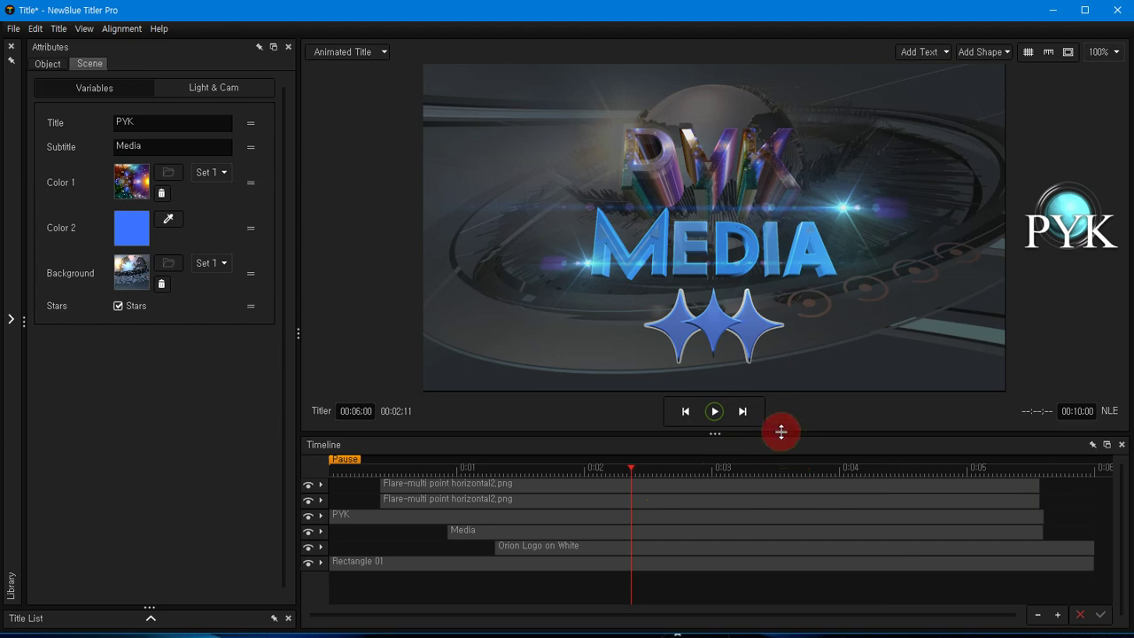
- Export the title as a movie file named p-intro-3.mov in the 인트로영상샘플 folder
click(14, 28)
mouse_move(41, 185)
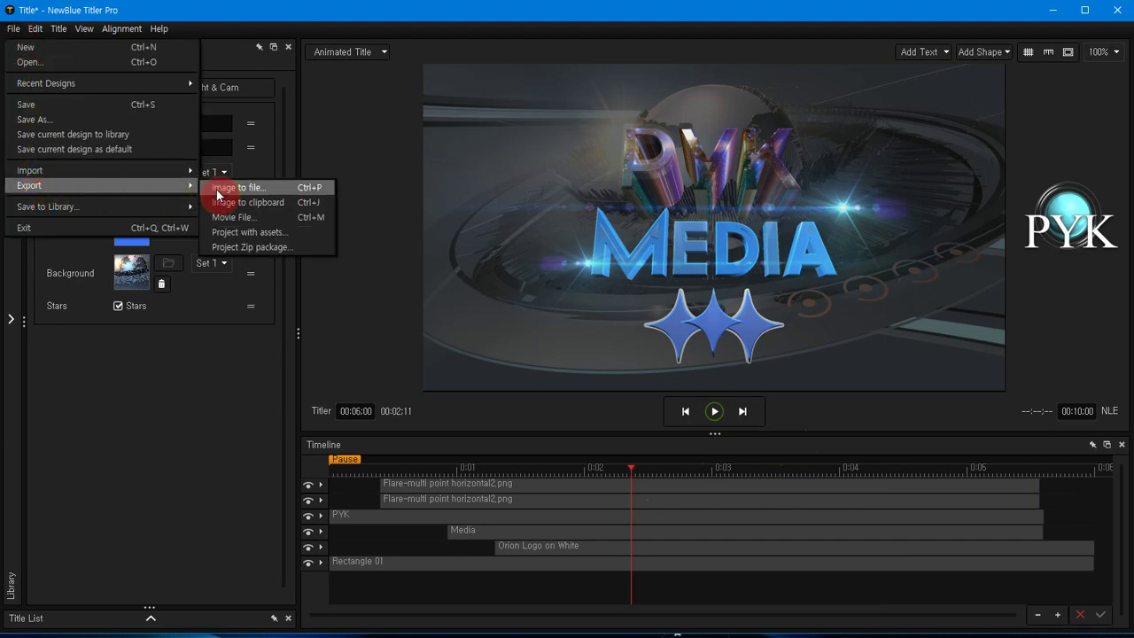
click(253, 219)
click(353, 183)
click(129, 331)
double_click(128, 332)
click(125, 331)
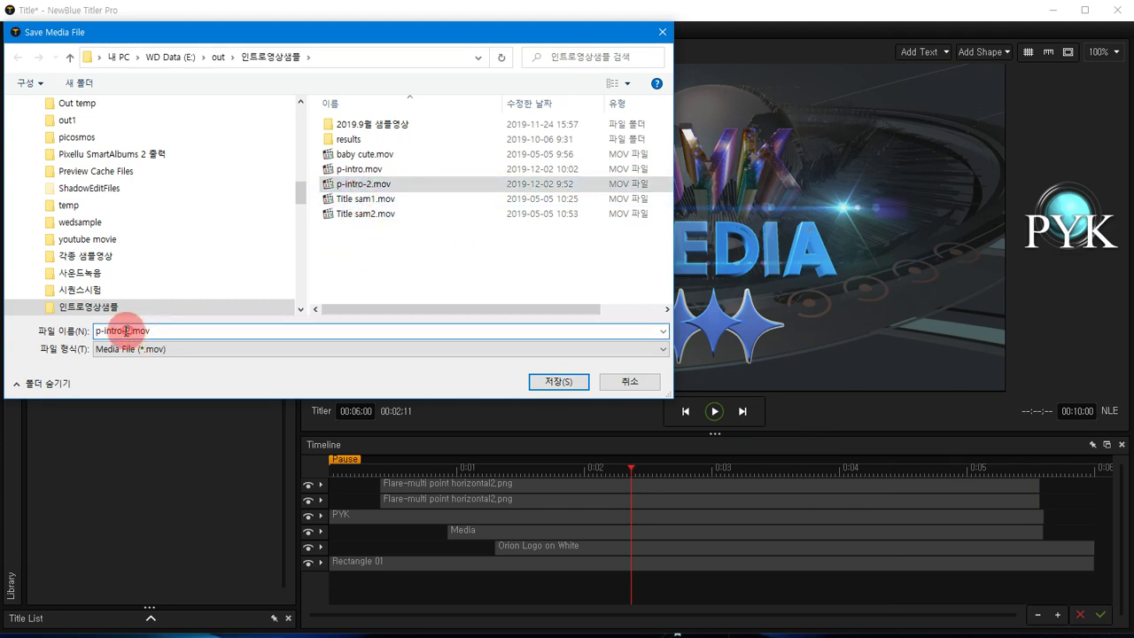
key(Delete)
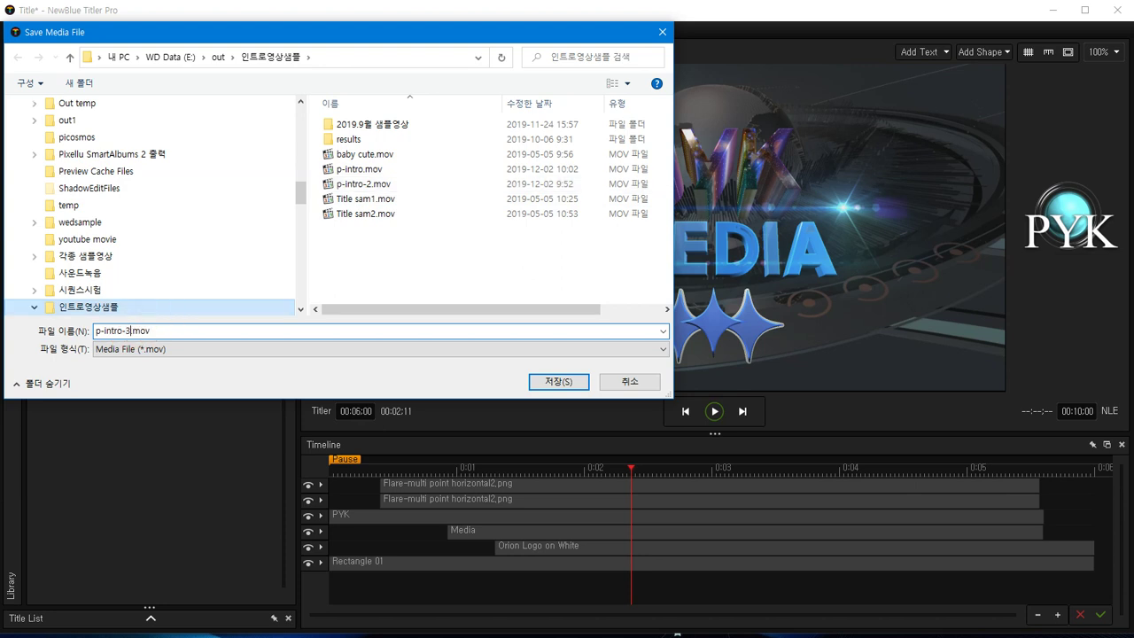
text(3)
click(551, 381)
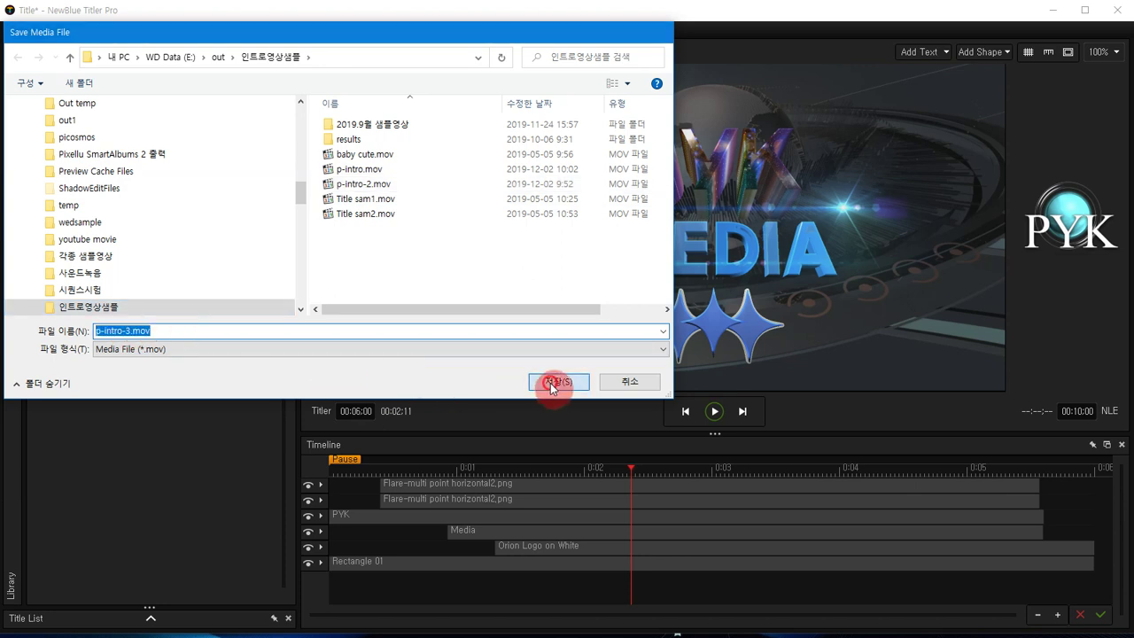